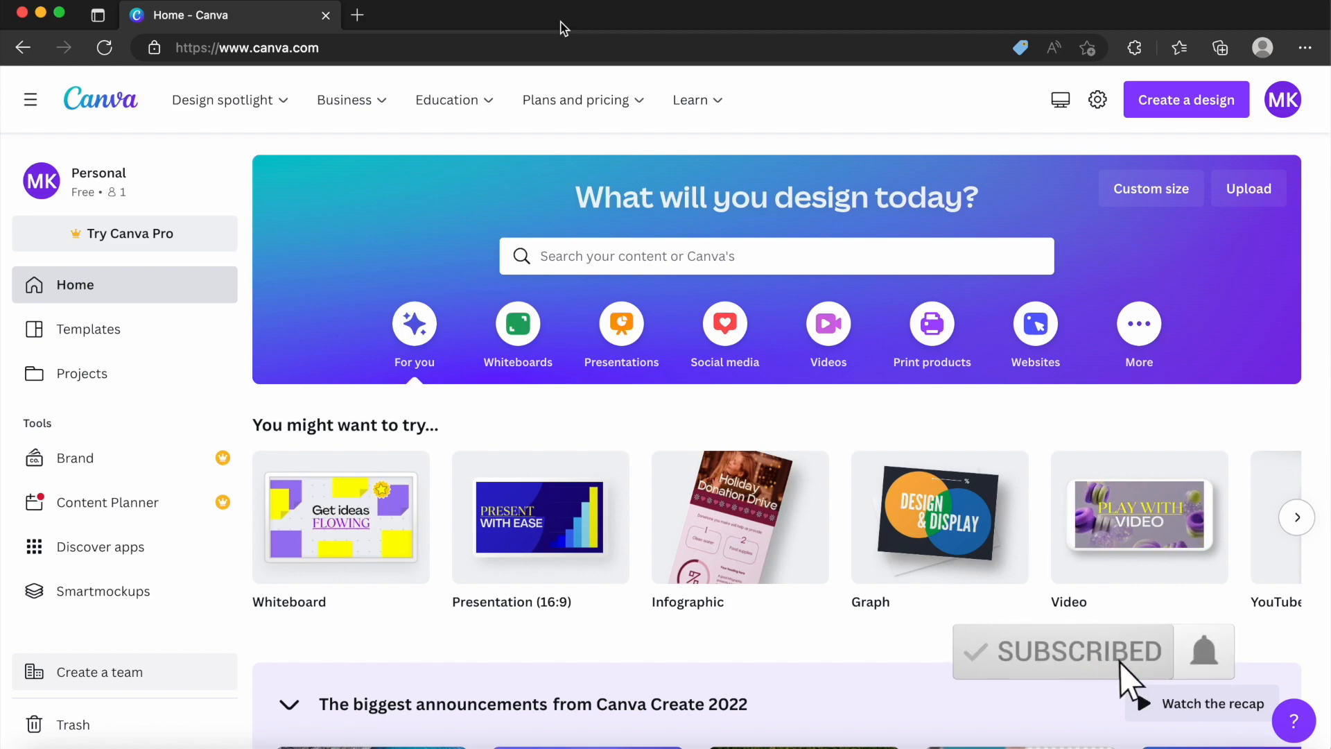
Look through the Canva home page, including the site address, suggested design types, announcements and recent designs.
{"action": "left_click_drag", "start_coordinate": [332, 46], "coordinate": [165, 54]}
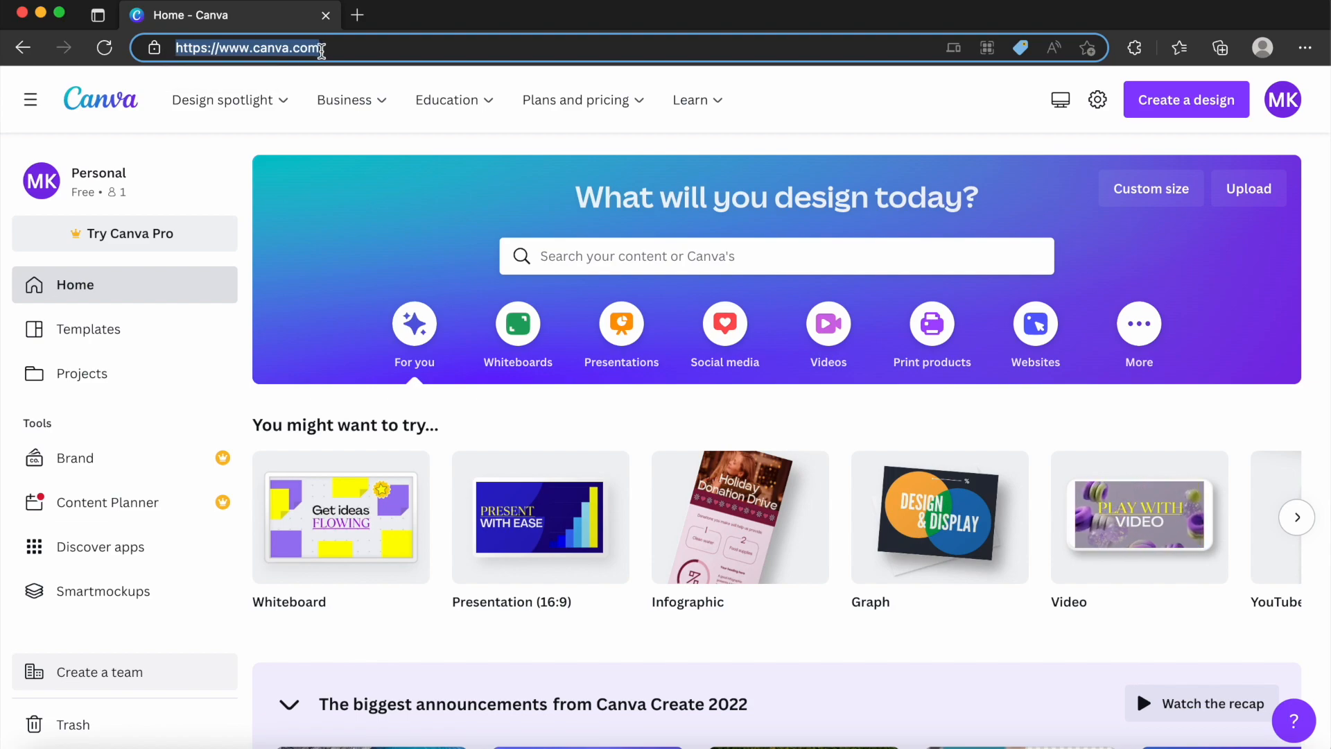
{"action": "left_click", "coordinate": [332, 49]}
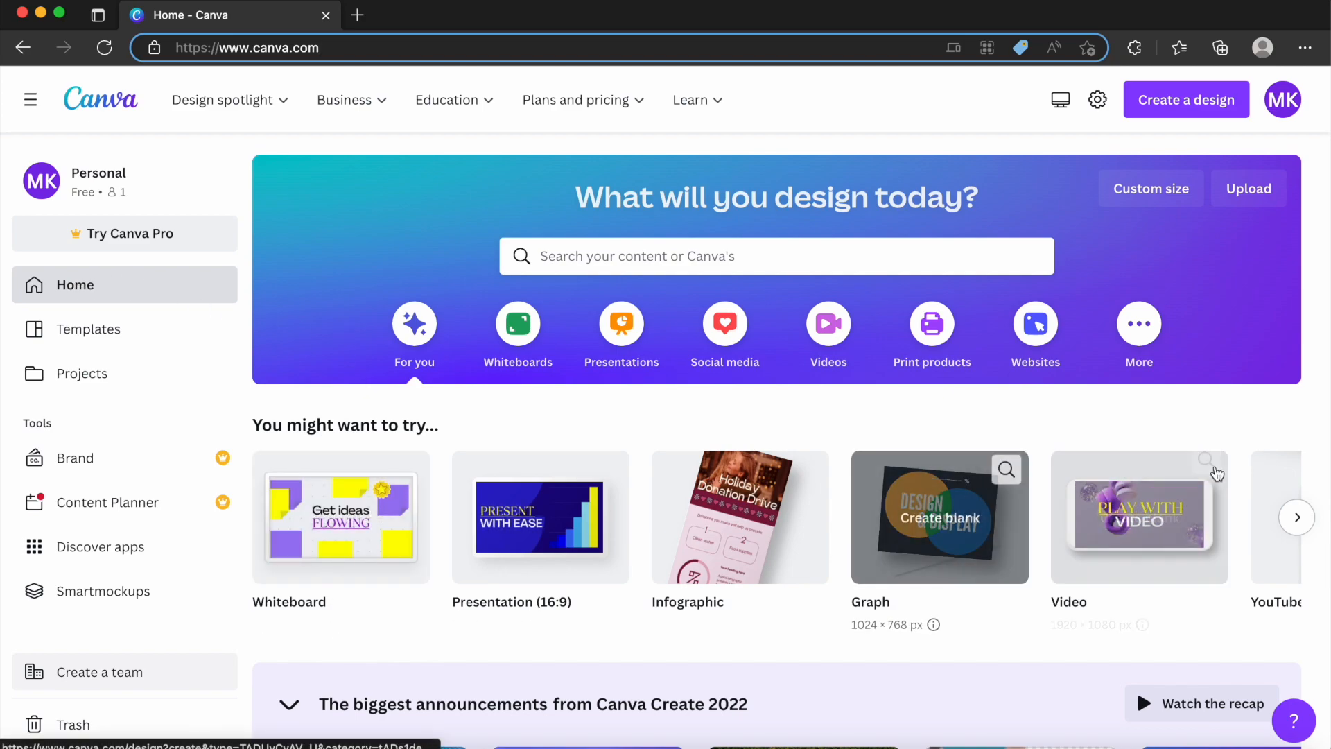
{"action": "left_click", "coordinate": [1297, 517]}
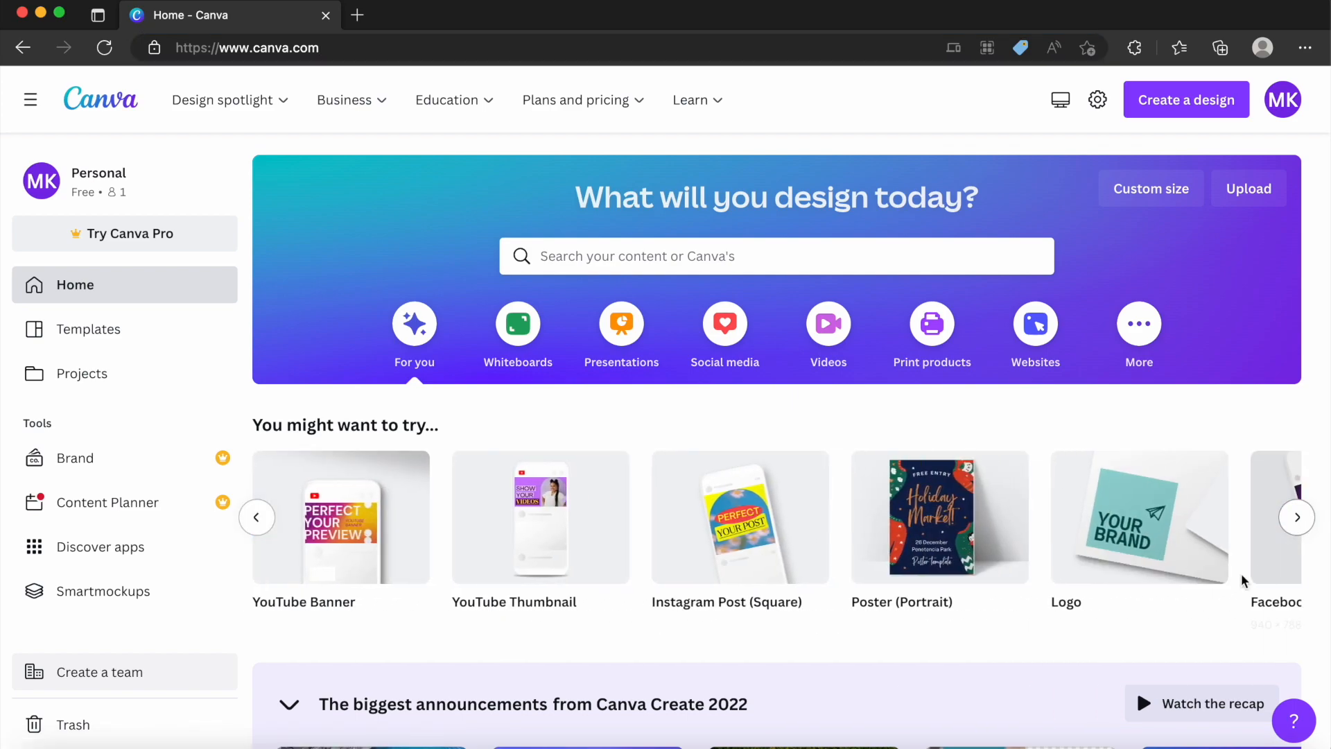
{"action": "left_click", "coordinate": [1298, 518]}
{"action": "left_click", "coordinate": [1298, 518]}
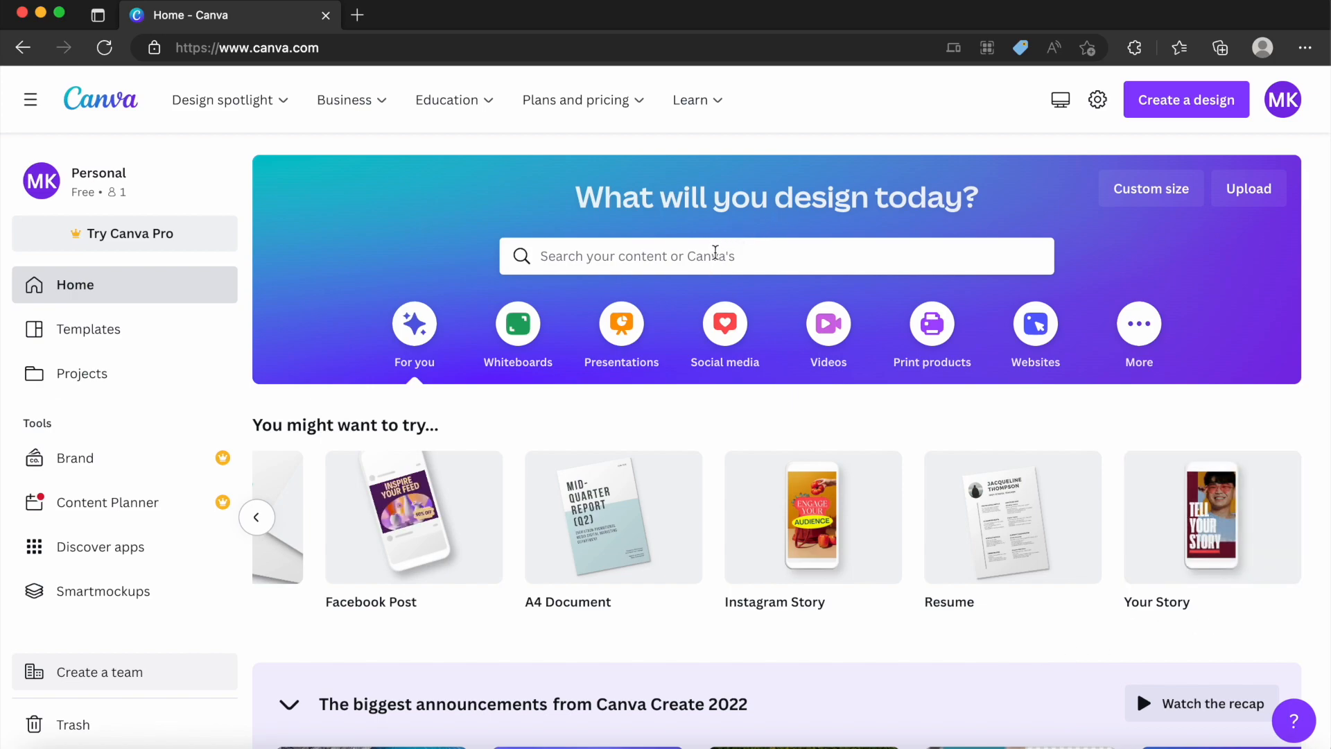
{"action": "scroll", "coordinate": [683, 378], "scroll_direction": "down", "scroll_amount": 5}
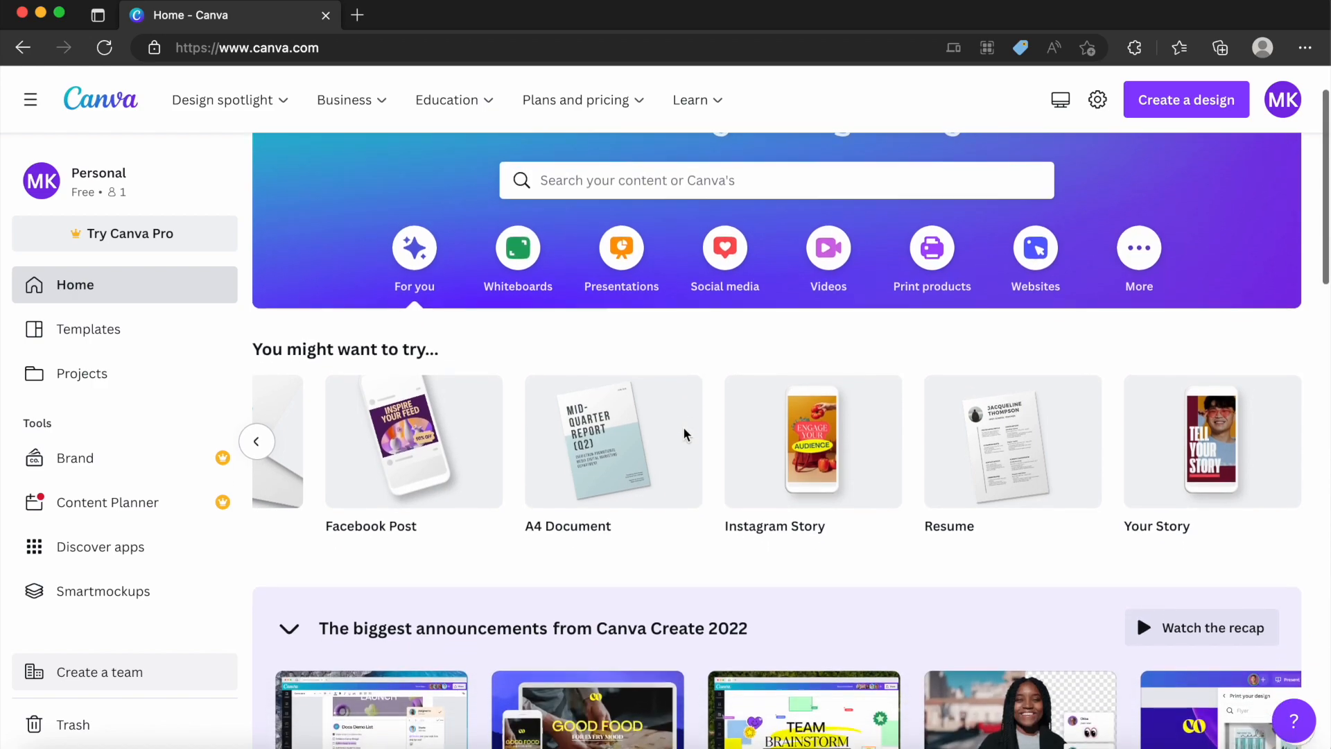
{"action": "scroll", "coordinate": [684, 437], "scroll_direction": "down", "scroll_amount": 10}
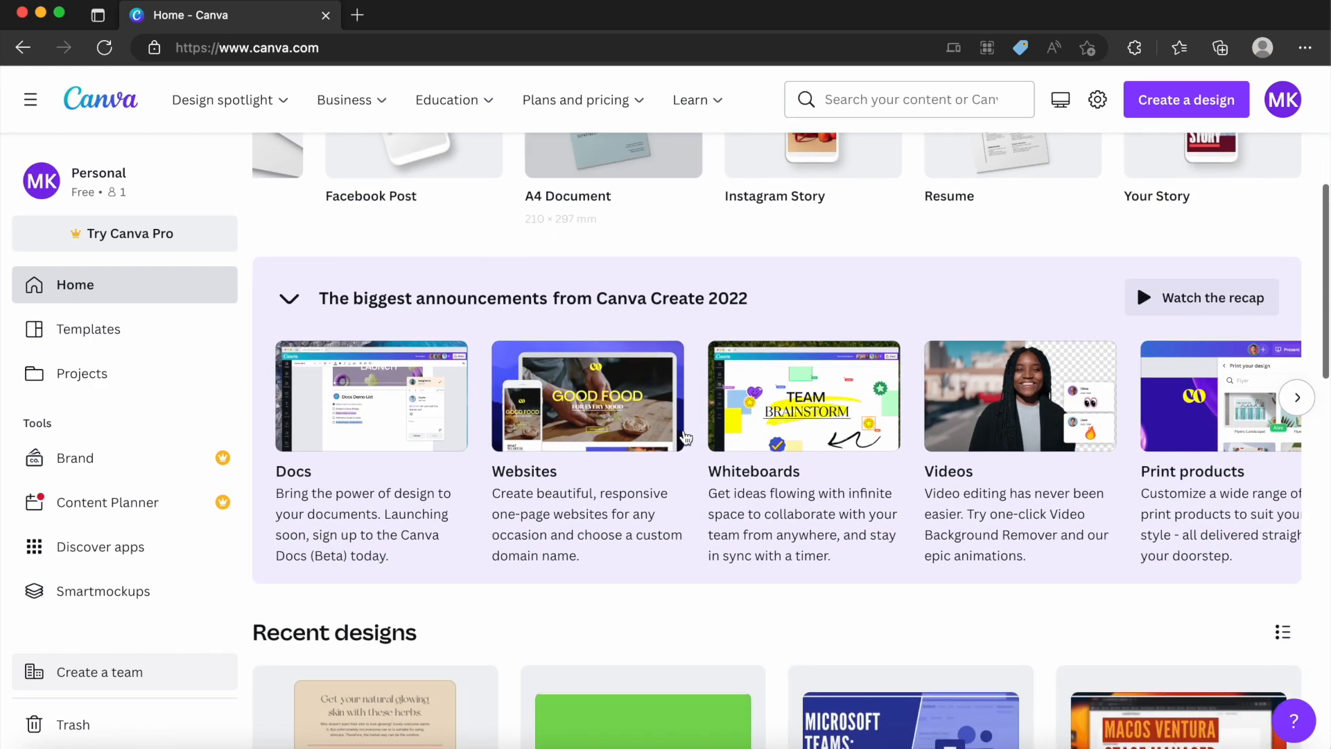
{"action": "scroll", "coordinate": [682, 444], "scroll_direction": "down", "scroll_amount": 5}
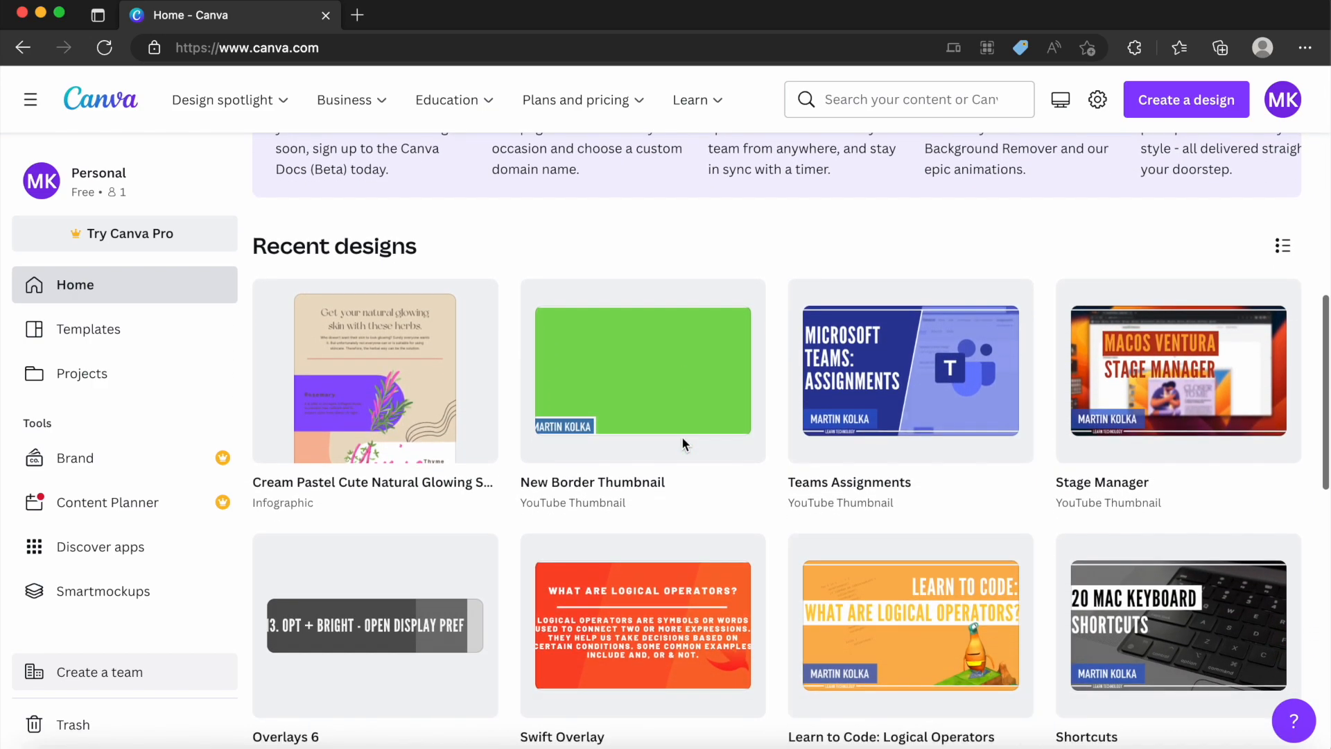
{"action": "scroll", "coordinate": [683, 444], "scroll_direction": "down", "scroll_amount": 3}
{"action": "scroll", "coordinate": [685, 445], "scroll_direction": "down", "scroll_amount": 5}
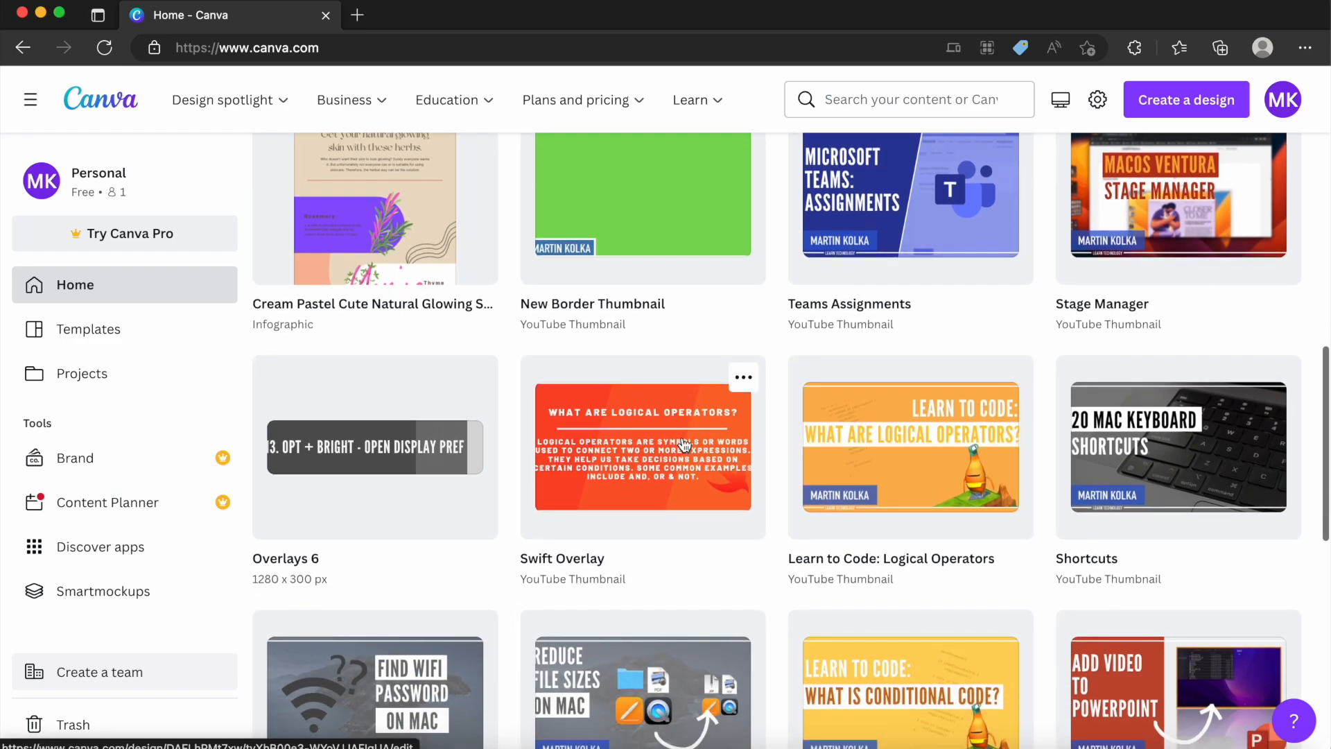
{"action": "scroll", "coordinate": [684, 444], "scroll_direction": "down", "scroll_amount": 13}
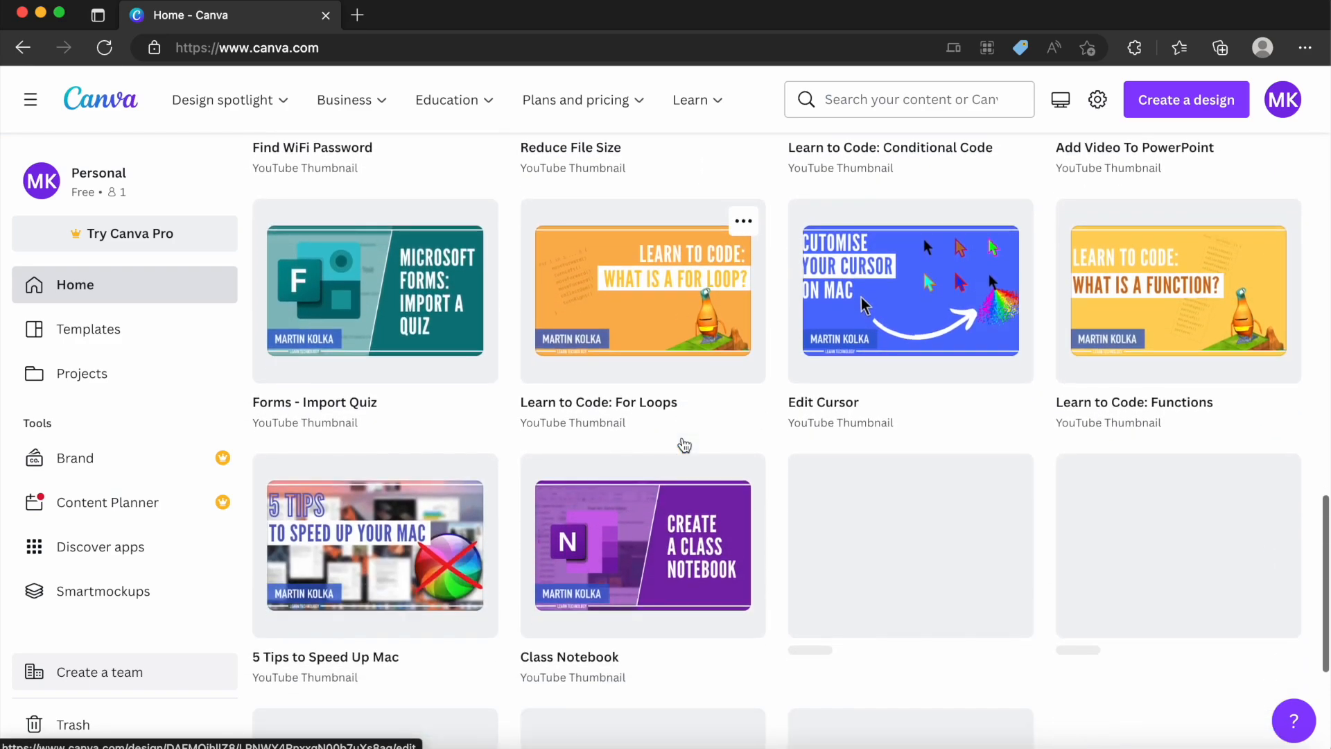
{"action": "scroll", "coordinate": [685, 444], "scroll_direction": "down", "scroll_amount": 3}
{"action": "scroll", "coordinate": [683, 443], "scroll_direction": "up", "scroll_amount": 20}
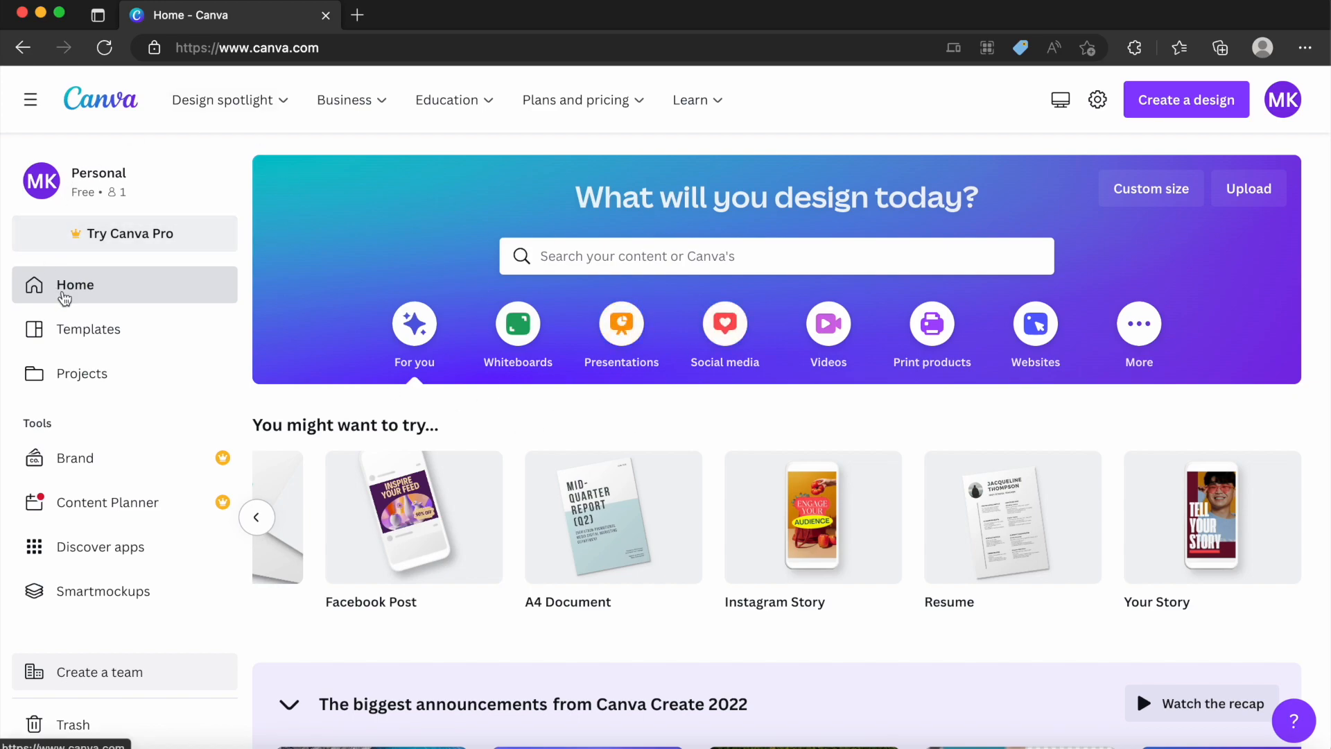
Open the templates page and browse the Presentations, Social media, Videos, Print products and More categories.
{"action": "left_click", "coordinate": [77, 327]}
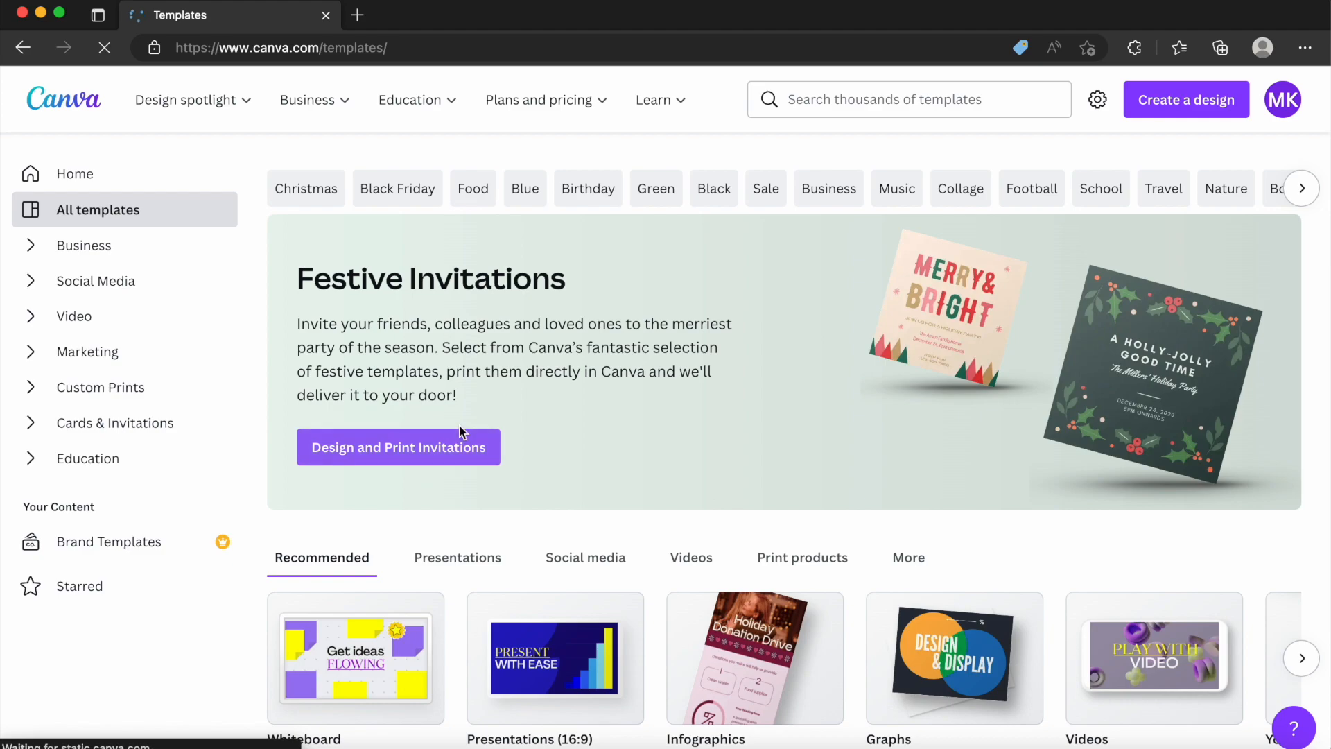
{"action": "scroll", "coordinate": [459, 432], "scroll_direction": "down", "scroll_amount": 1}
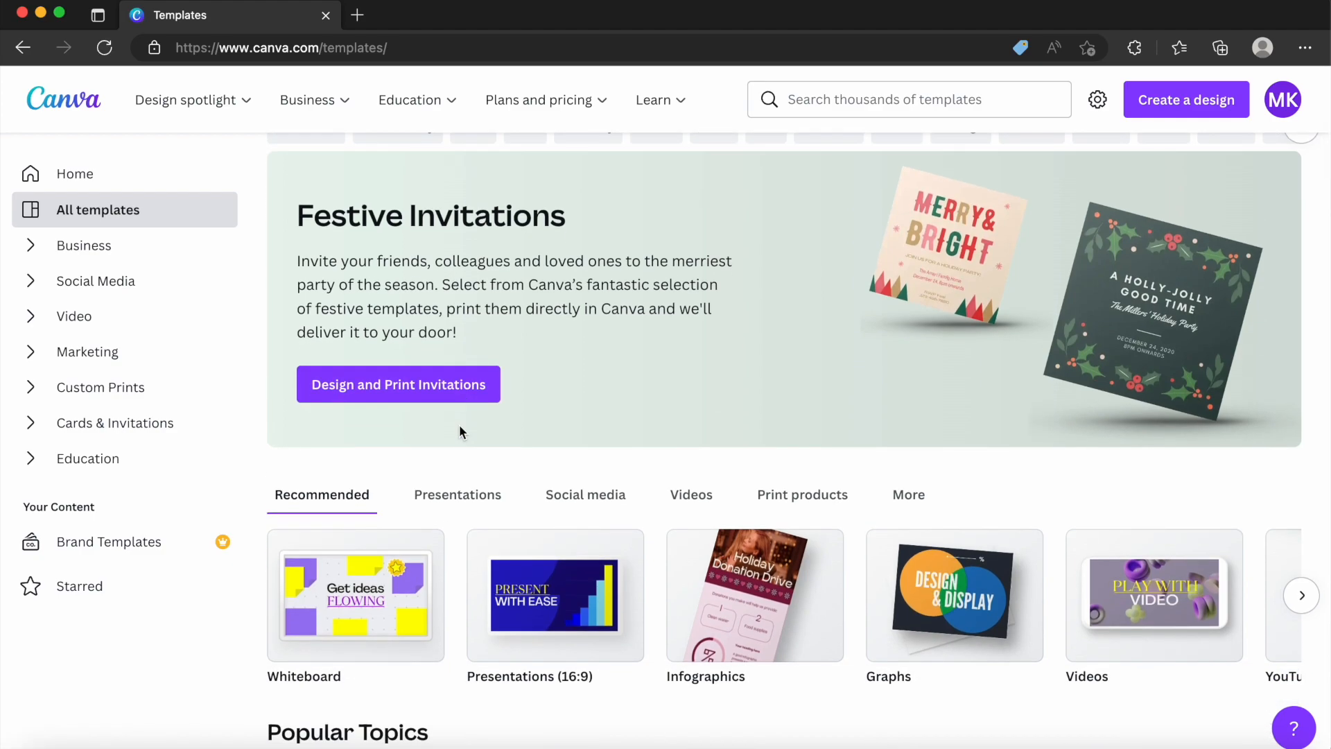
{"action": "scroll", "coordinate": [460, 427], "scroll_direction": "down", "scroll_amount": 1}
{"action": "left_click", "coordinate": [457, 449]}
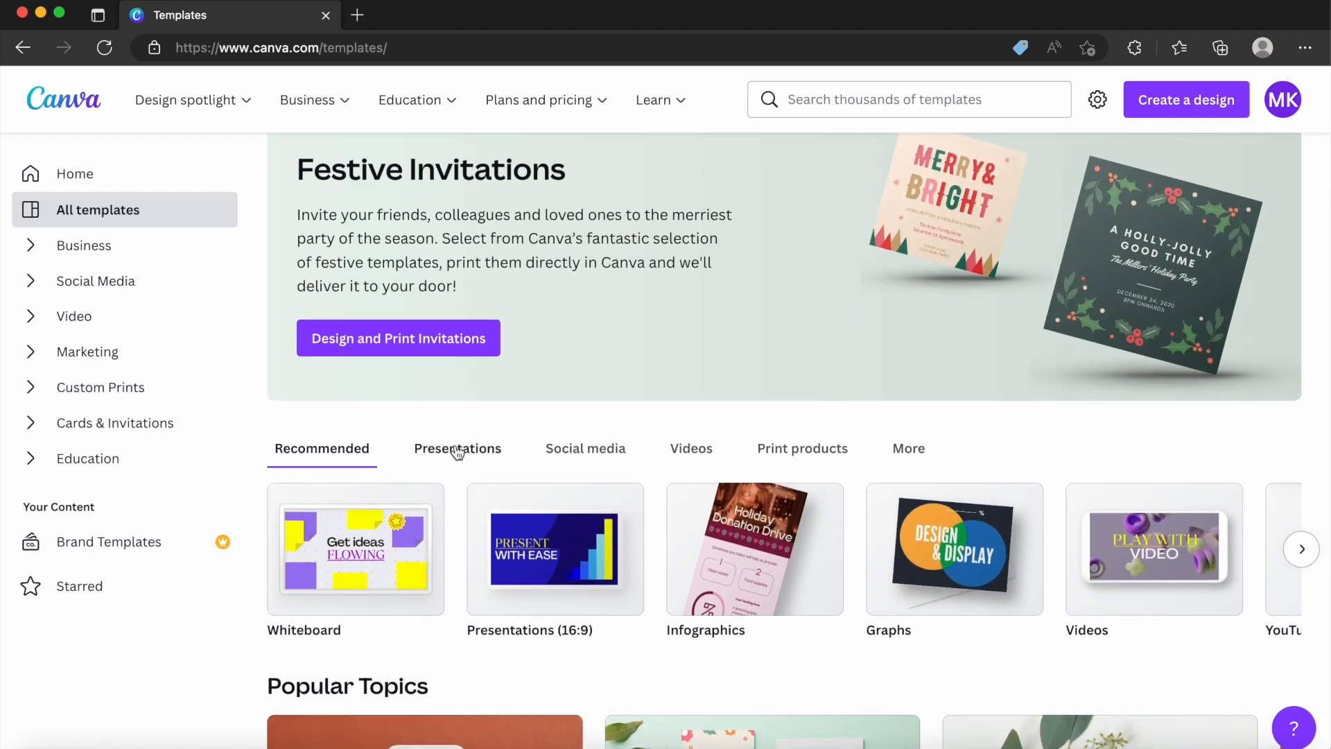
{"action": "left_click", "coordinate": [593, 452]}
{"action": "left_click", "coordinate": [692, 456]}
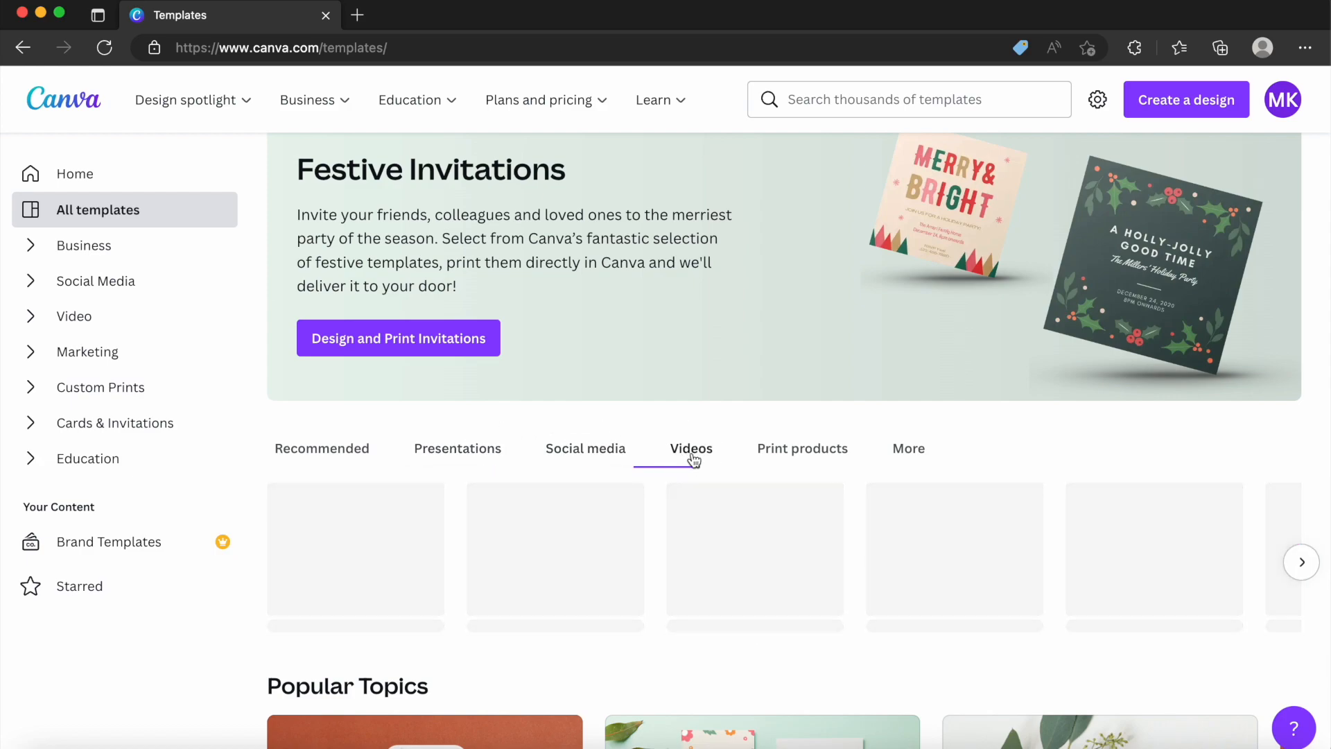
{"action": "left_click", "coordinate": [797, 456]}
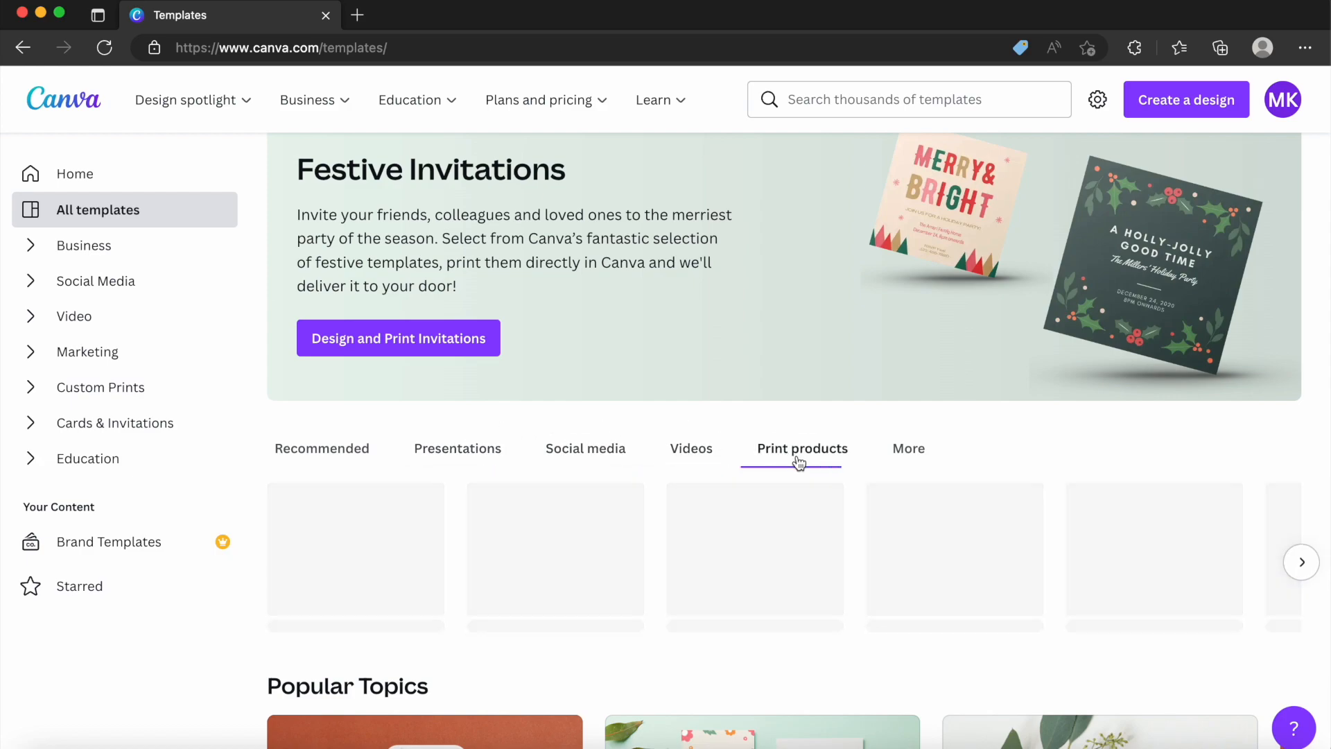
{"action": "left_click", "coordinate": [904, 452]}
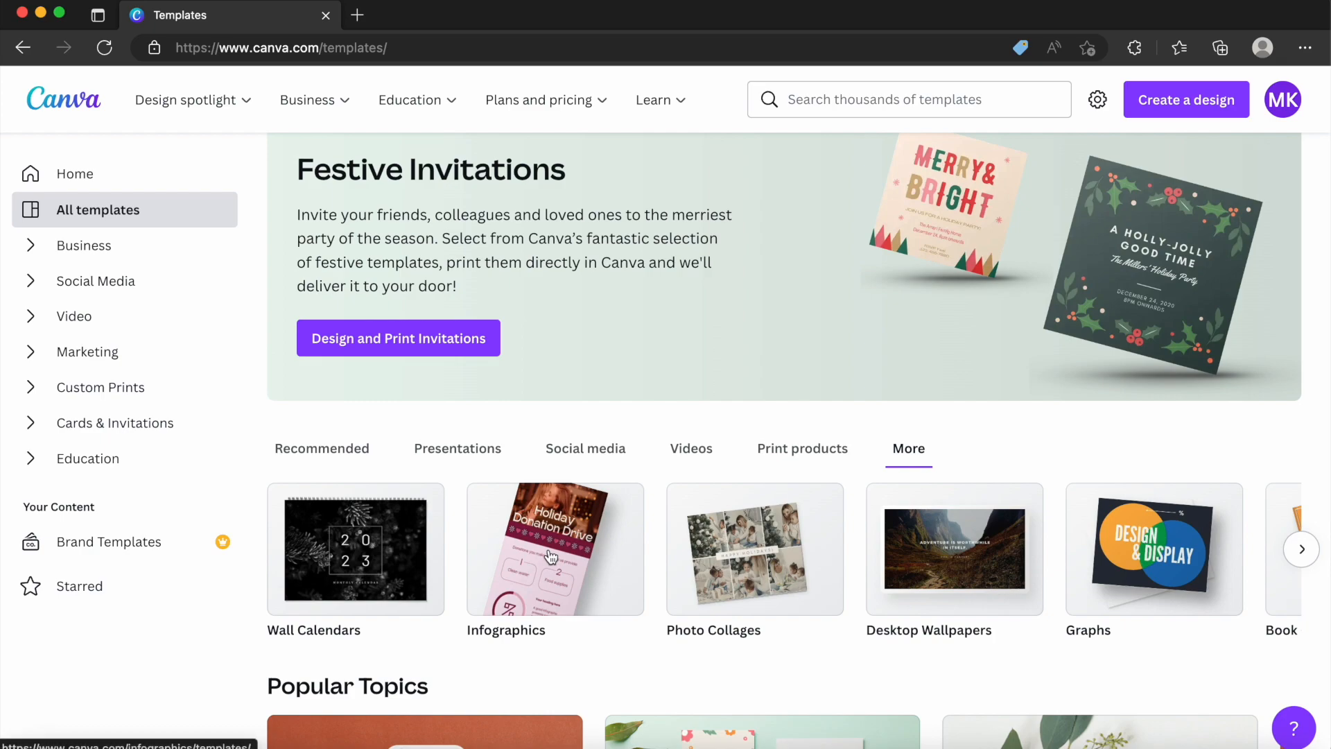
Search the template library for "infographic".
{"action": "left_click", "coordinate": [867, 98]}
{"action": "type", "text": "info"}
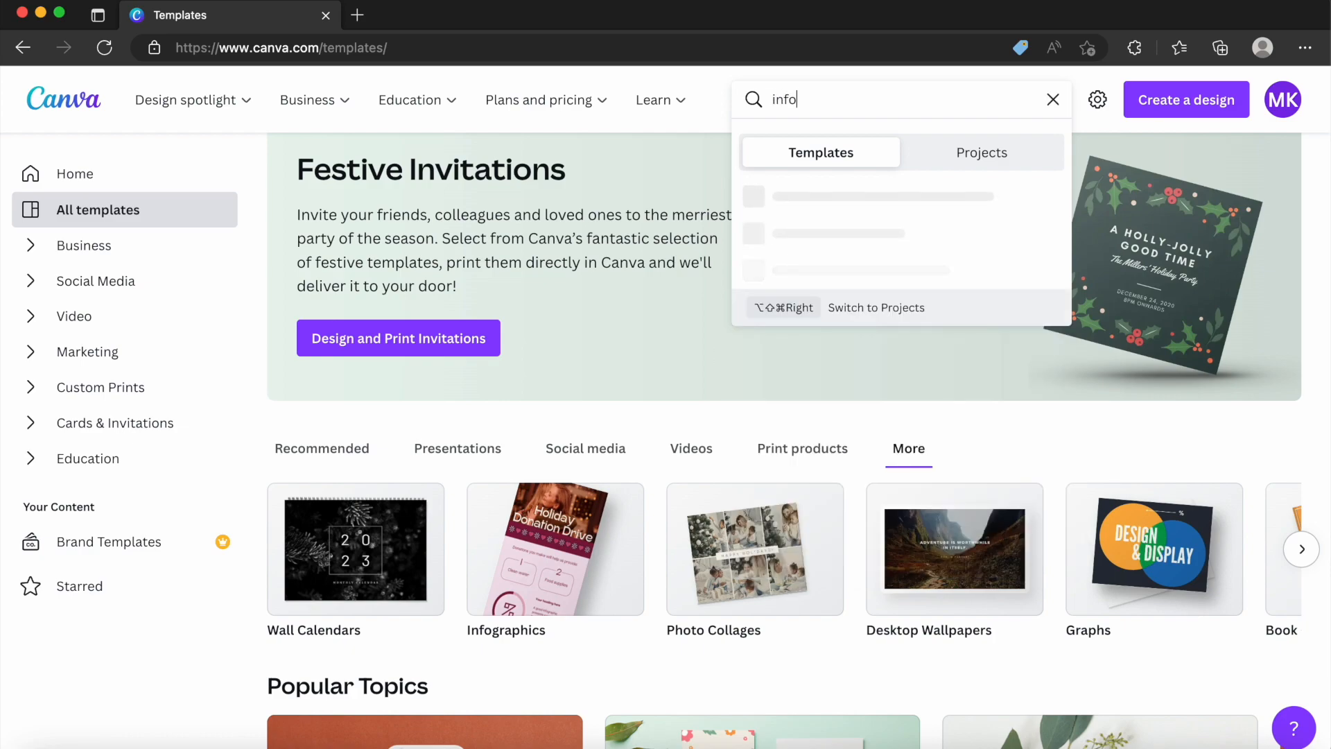
{"action": "type", "text": "graphic"}
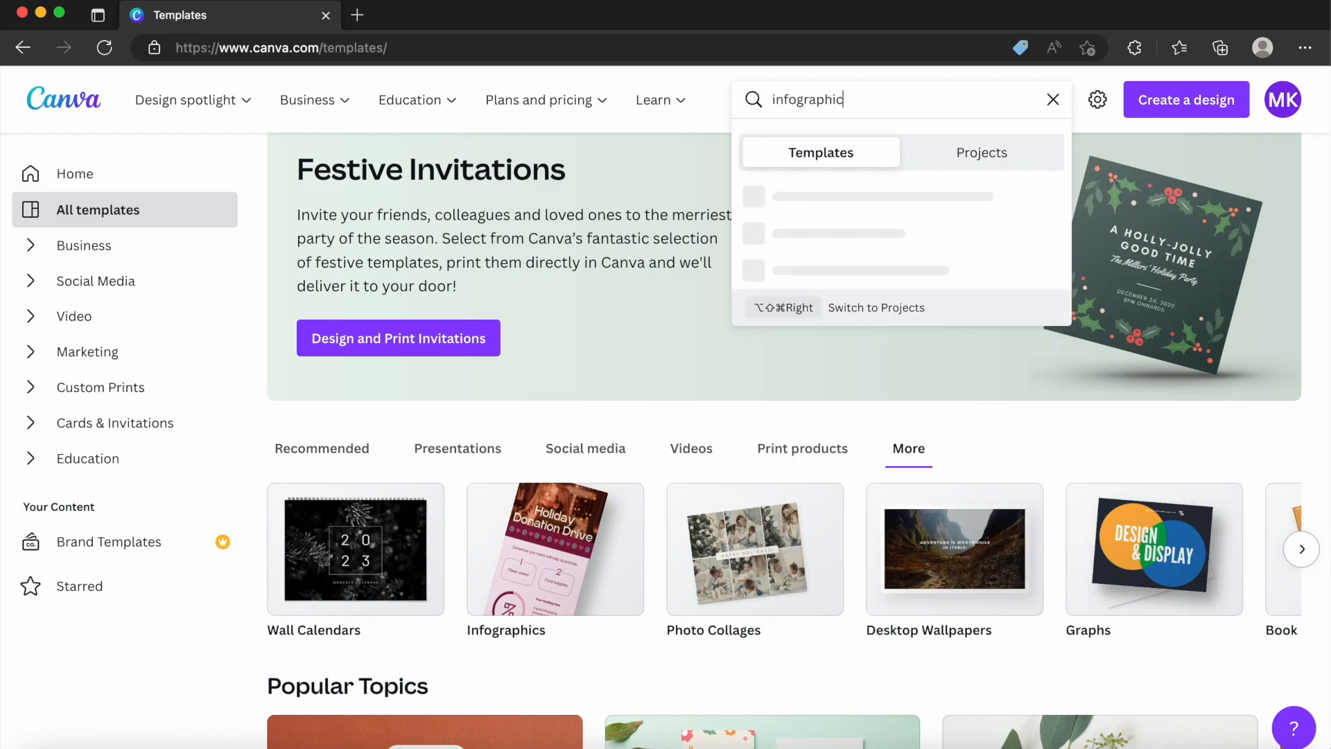
{"action": "key", "text": "Return"}
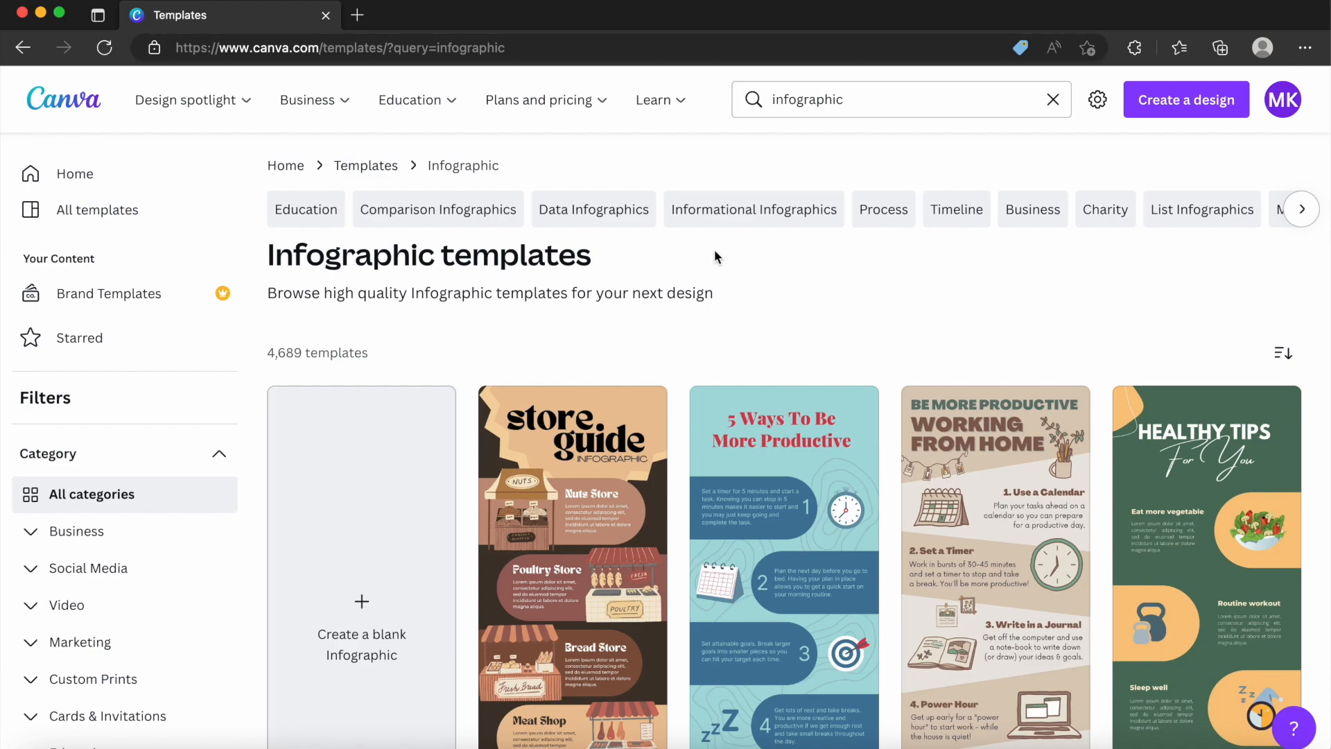
Start a new design from the "Cream Pastel Cute Natural Glowing Skin Herbs Infographic" template.
{"action": "scroll", "coordinate": [672, 267], "scroll_direction": "down", "scroll_amount": 2}
{"action": "scroll", "coordinate": [672, 268], "scroll_direction": "down", "scroll_amount": 4}
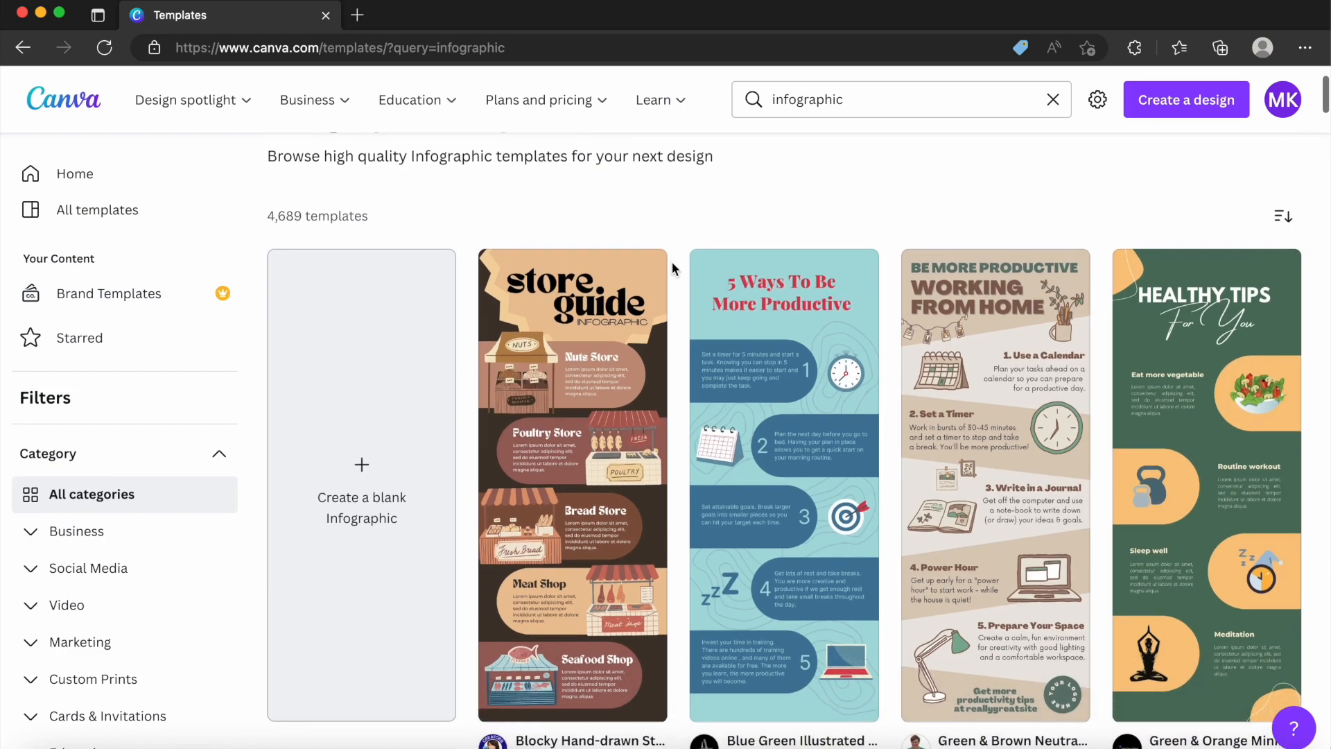
{"action": "scroll", "coordinate": [673, 268], "scroll_direction": "down", "scroll_amount": 7}
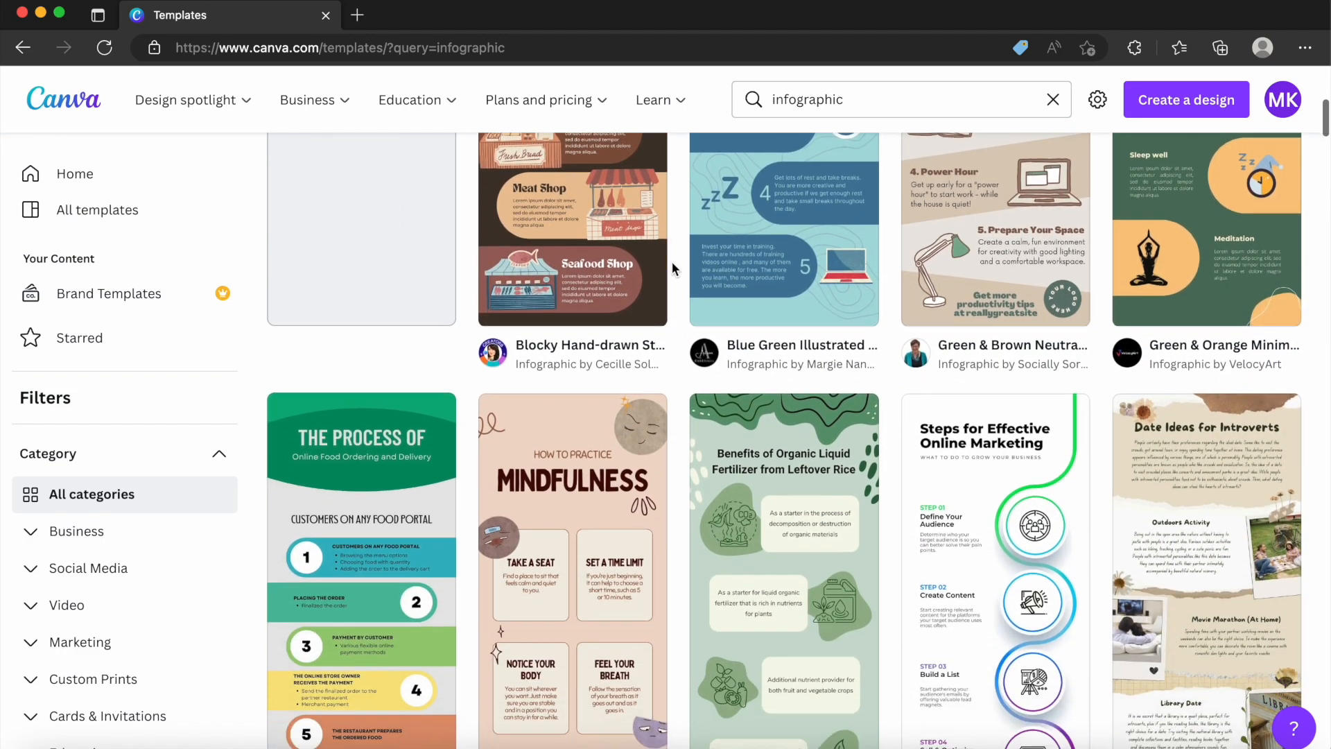
{"action": "scroll", "coordinate": [672, 260], "scroll_direction": "down", "scroll_amount": 6}
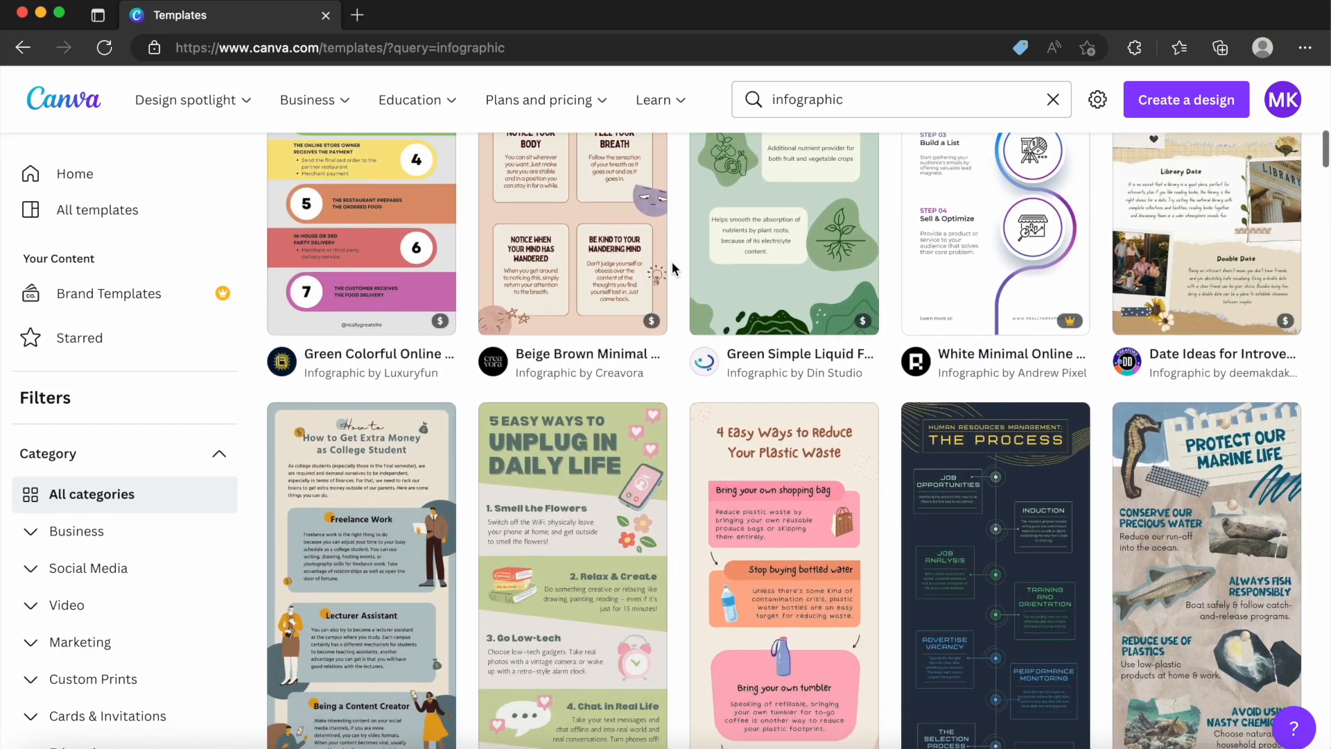
{"action": "scroll", "coordinate": [672, 260], "scroll_direction": "down", "scroll_amount": 6}
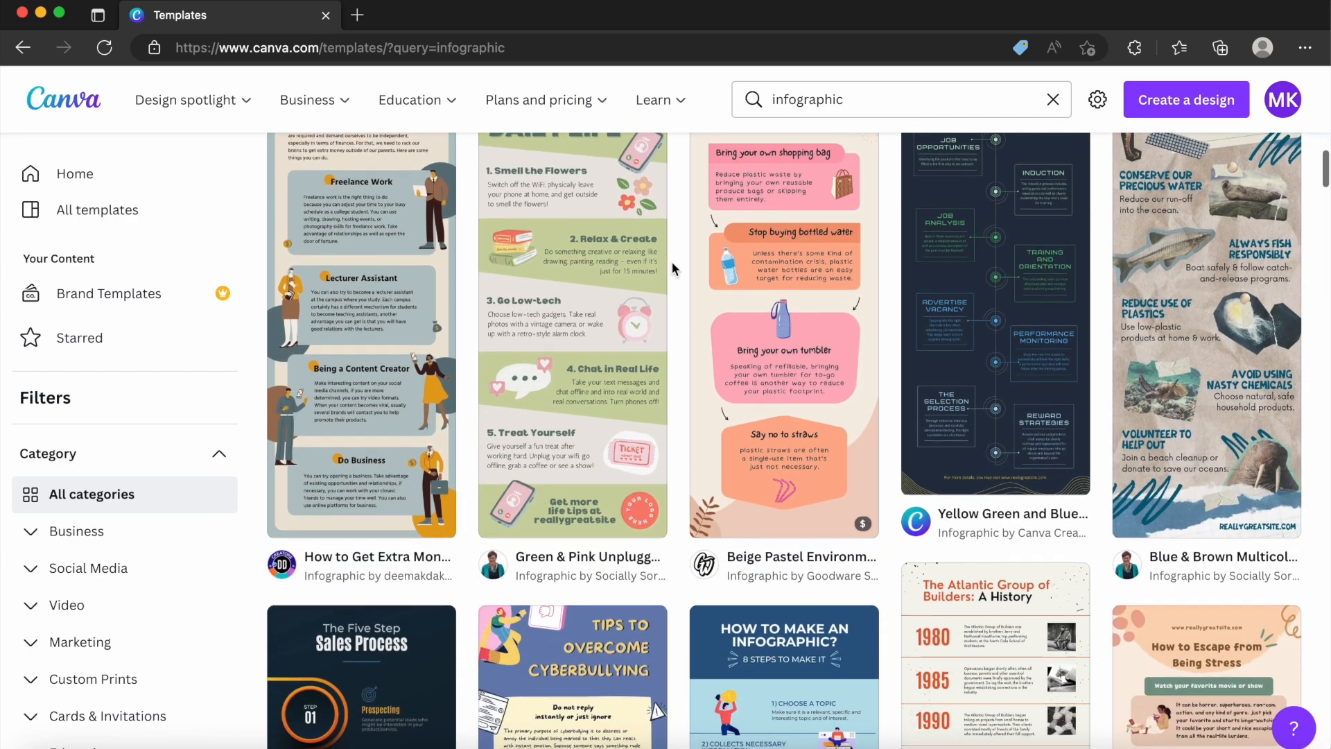
{"action": "scroll", "coordinate": [672, 264], "scroll_direction": "down", "scroll_amount": 3}
{"action": "scroll", "coordinate": [672, 261], "scroll_direction": "down", "scroll_amount": 5}
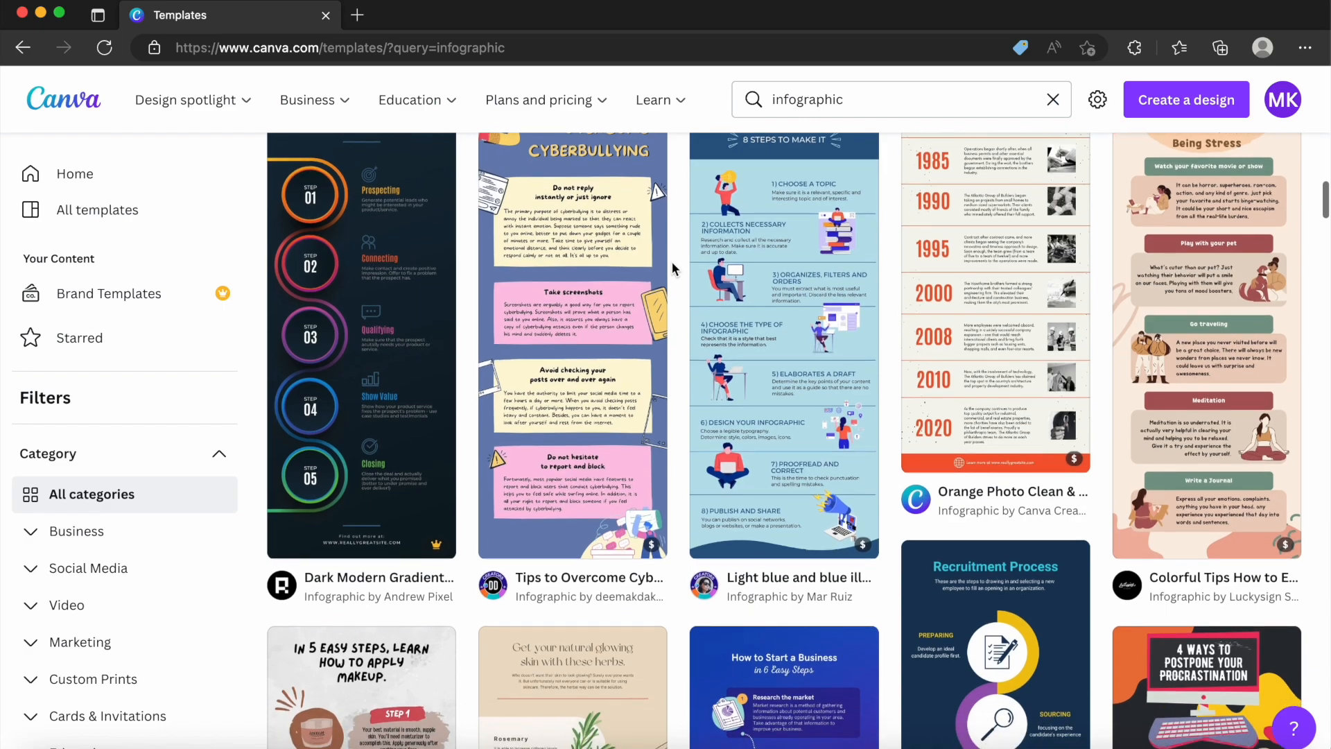
{"action": "scroll", "coordinate": [672, 260], "scroll_direction": "down", "scroll_amount": 3}
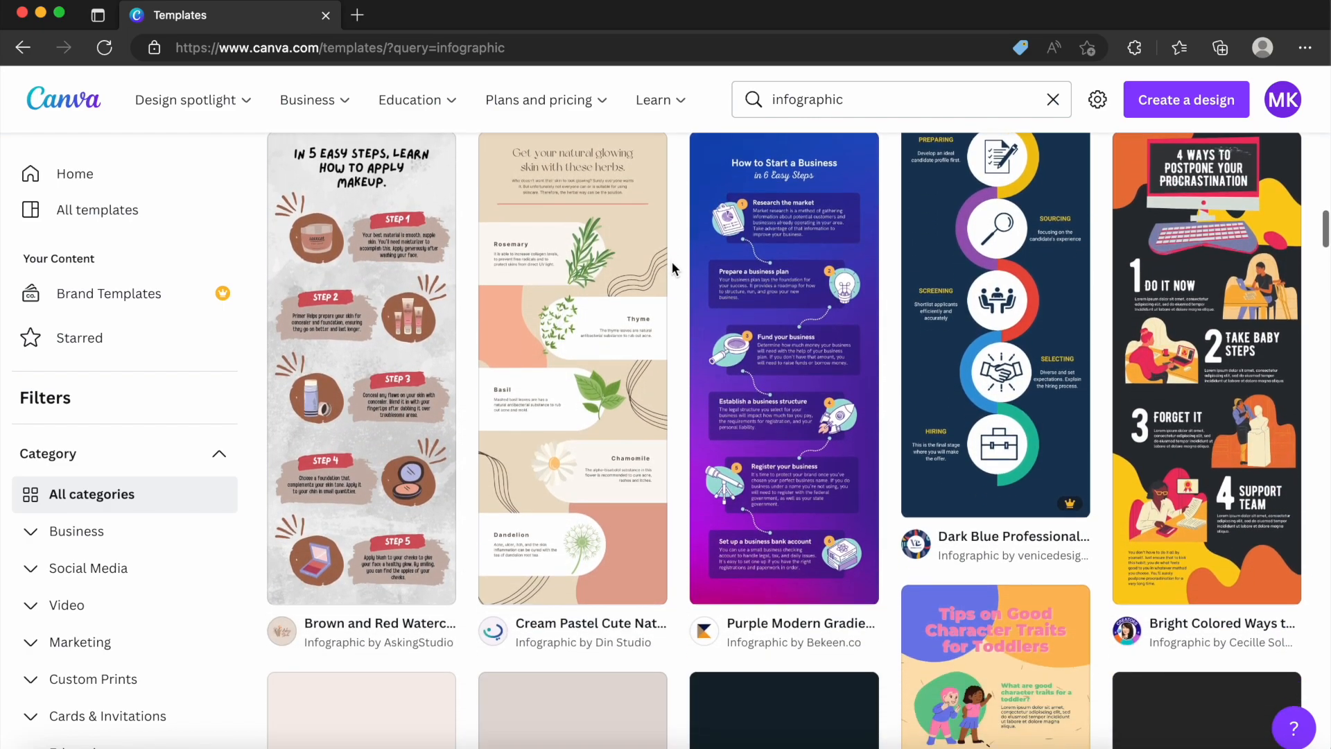
{"action": "scroll", "coordinate": [672, 261], "scroll_direction": "up", "scroll_amount": 2}
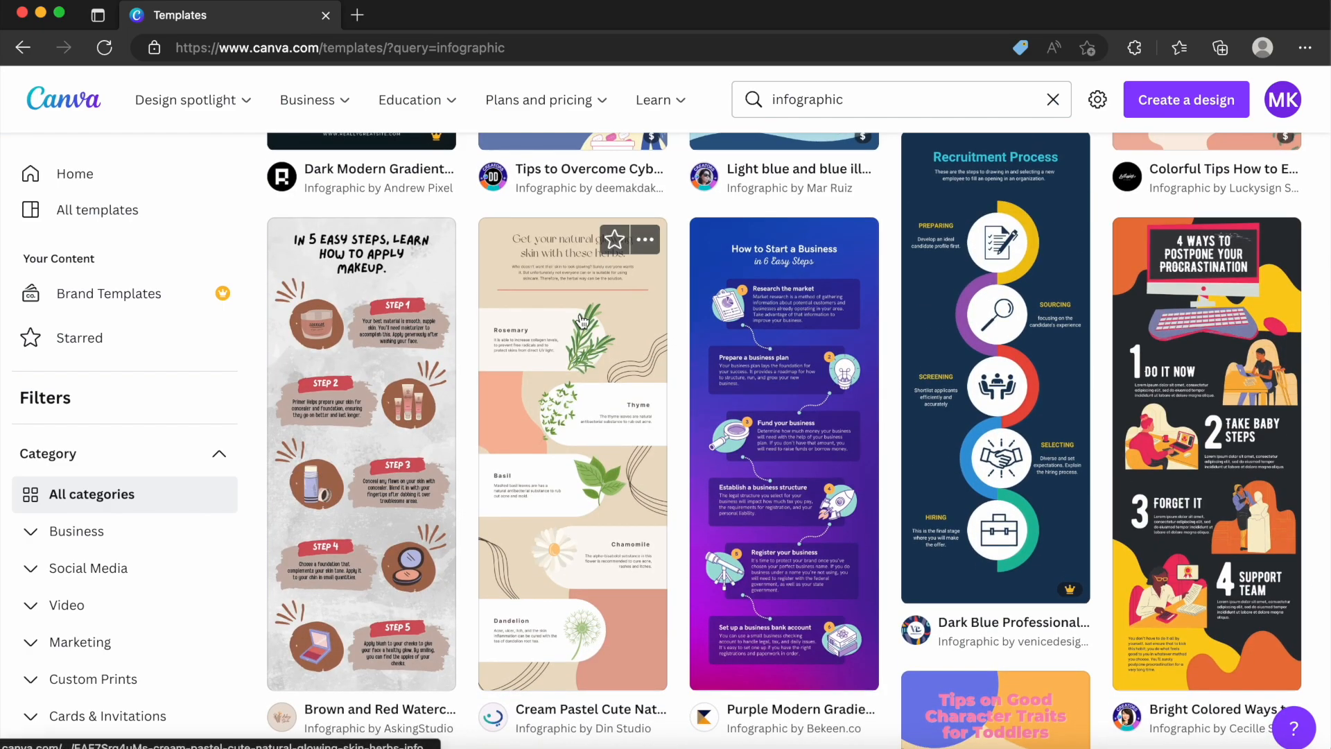
{"action": "left_click", "coordinate": [581, 320]}
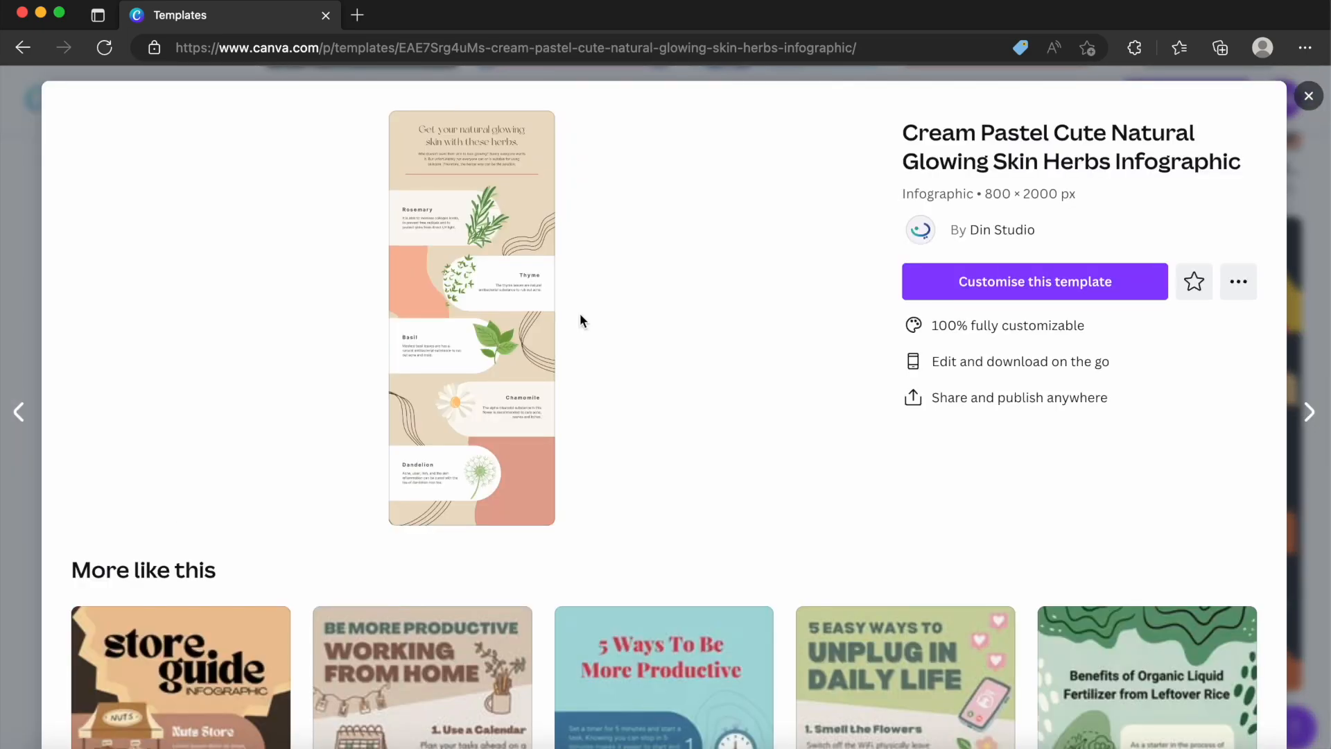
{"action": "left_click", "coordinate": [1003, 286]}
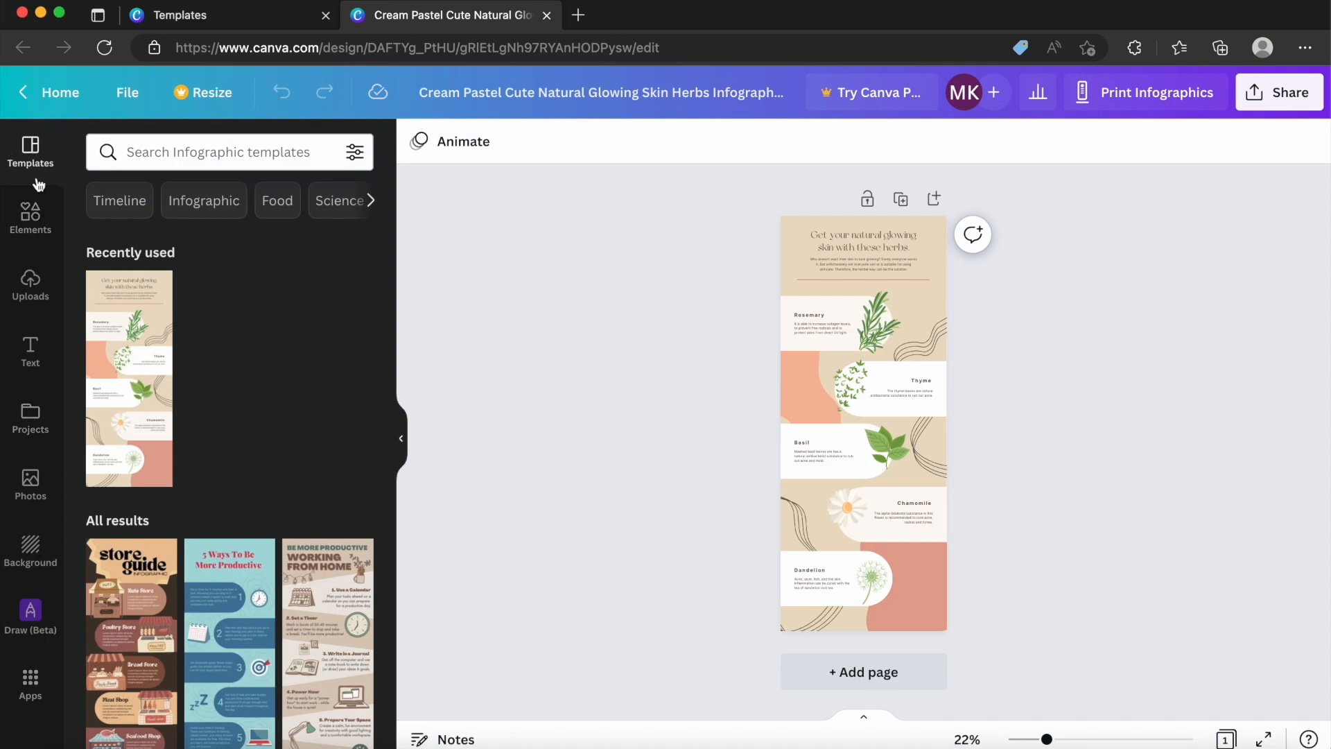
Look through the editor's elements, uploads, text, projects, photos and background libraries, and return to the infographic templates.
{"action": "left_click", "coordinate": [34, 222]}
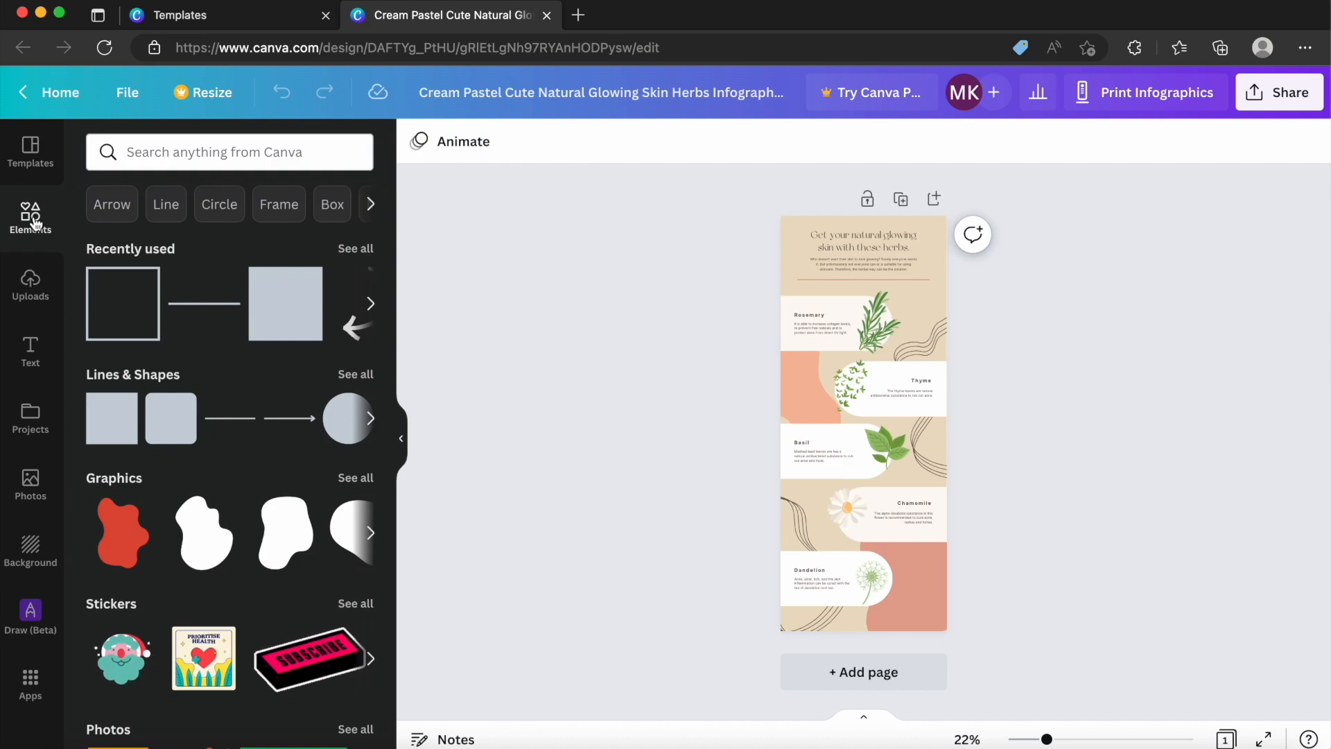
{"action": "left_click", "coordinate": [30, 295]}
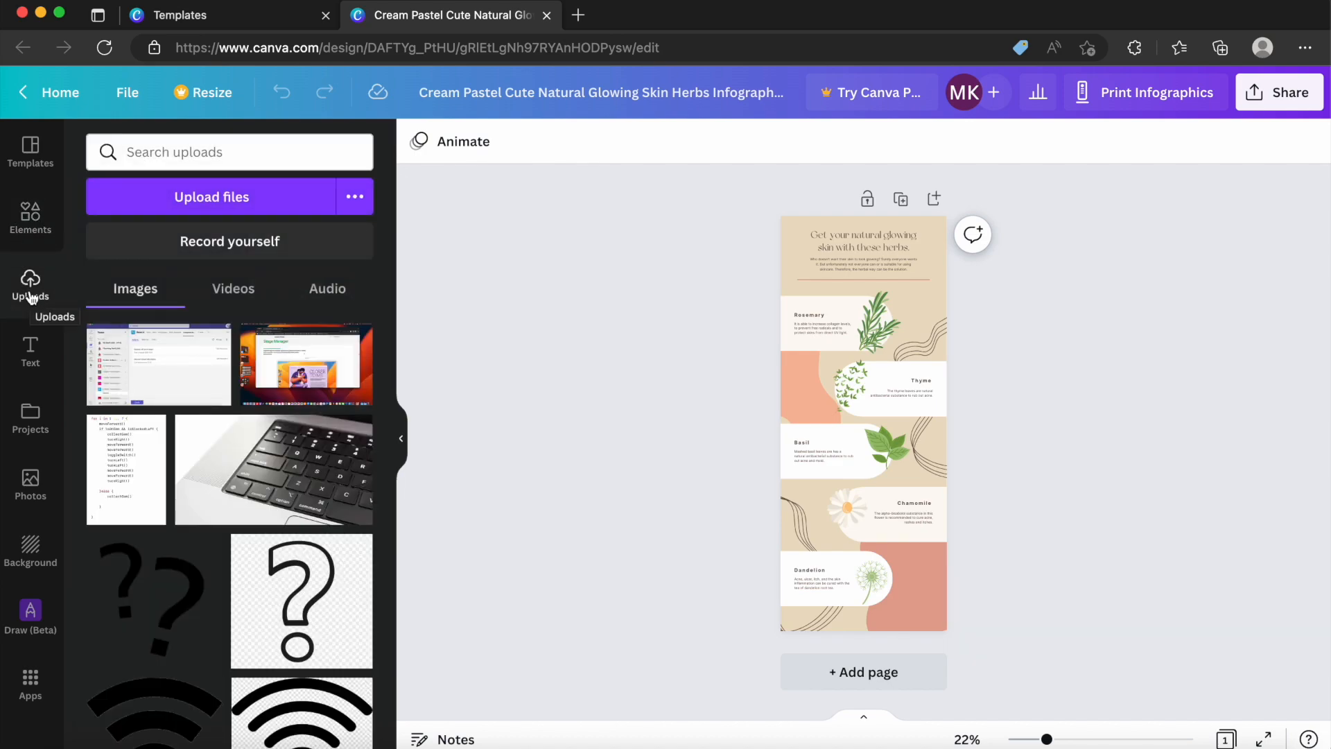
{"action": "left_click", "coordinate": [30, 350]}
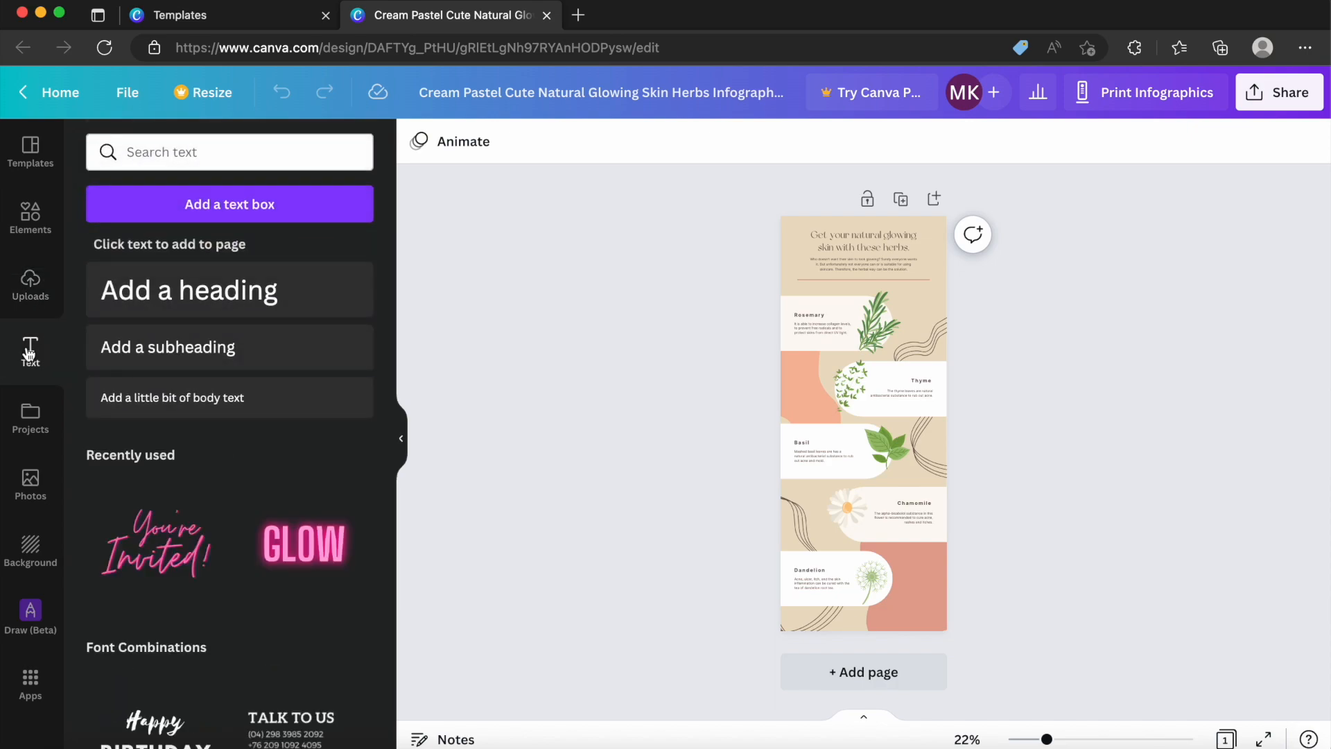
{"action": "left_click", "coordinate": [31, 419]}
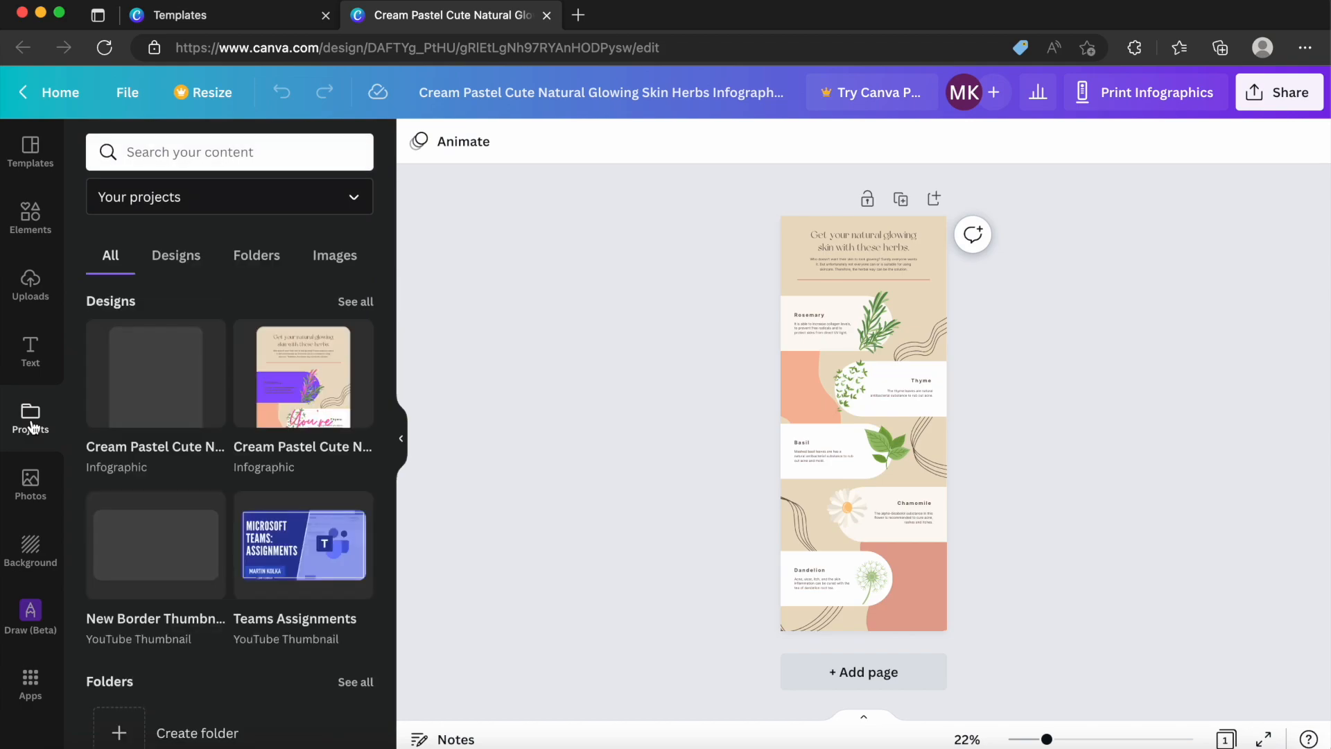
{"action": "left_click", "coordinate": [32, 464]}
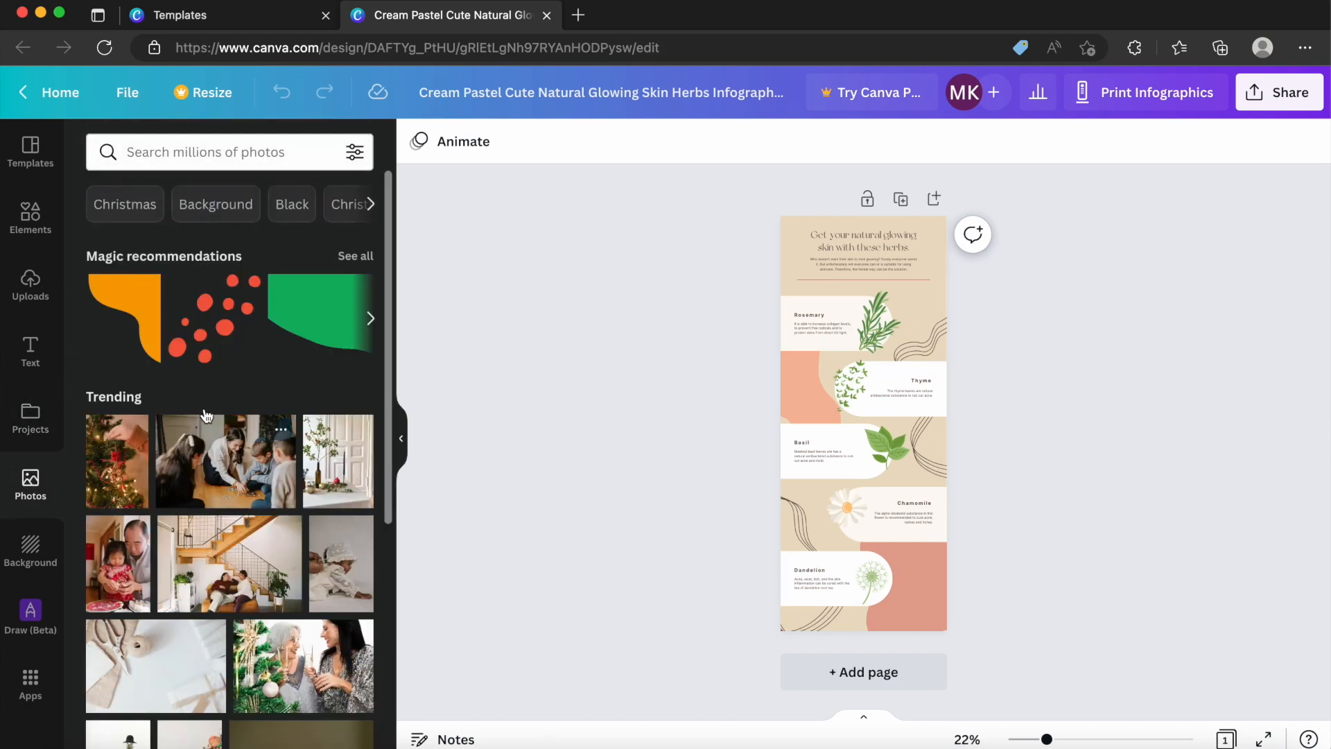
{"action": "left_click", "coordinate": [25, 562]}
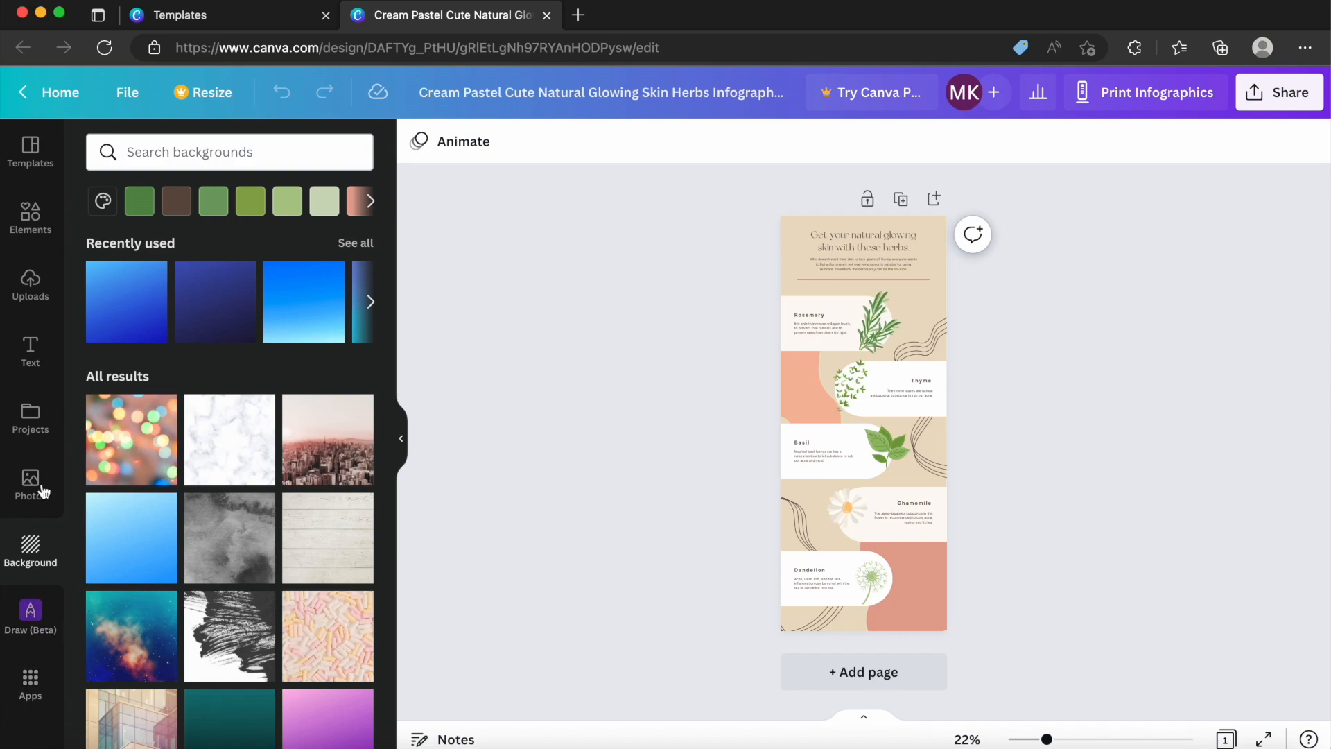
{"action": "left_click", "coordinate": [38, 161]}
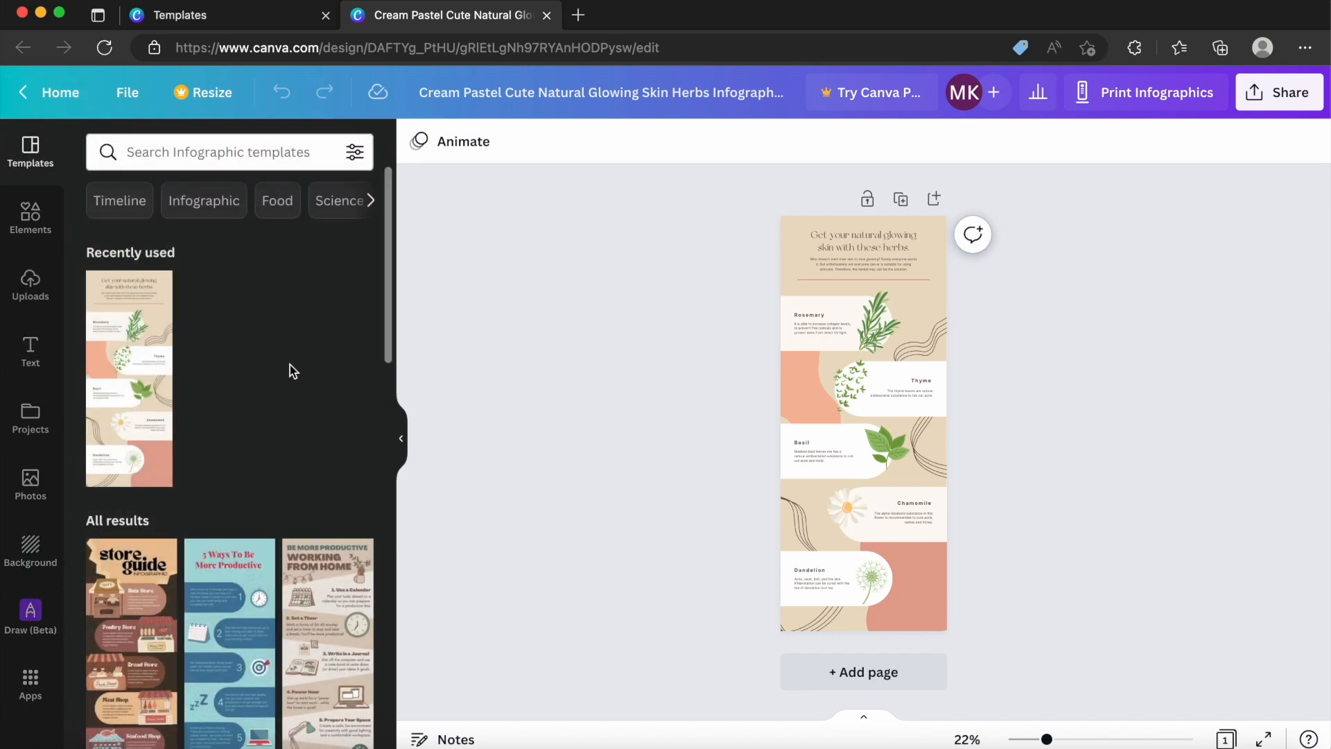
Look through the infographic templates and the elements library, including its search categories.
{"action": "scroll", "coordinate": [267, 294], "scroll_direction": "down", "scroll_amount": 1}
{"action": "scroll", "coordinate": [266, 294], "scroll_direction": "up", "scroll_amount": 1}
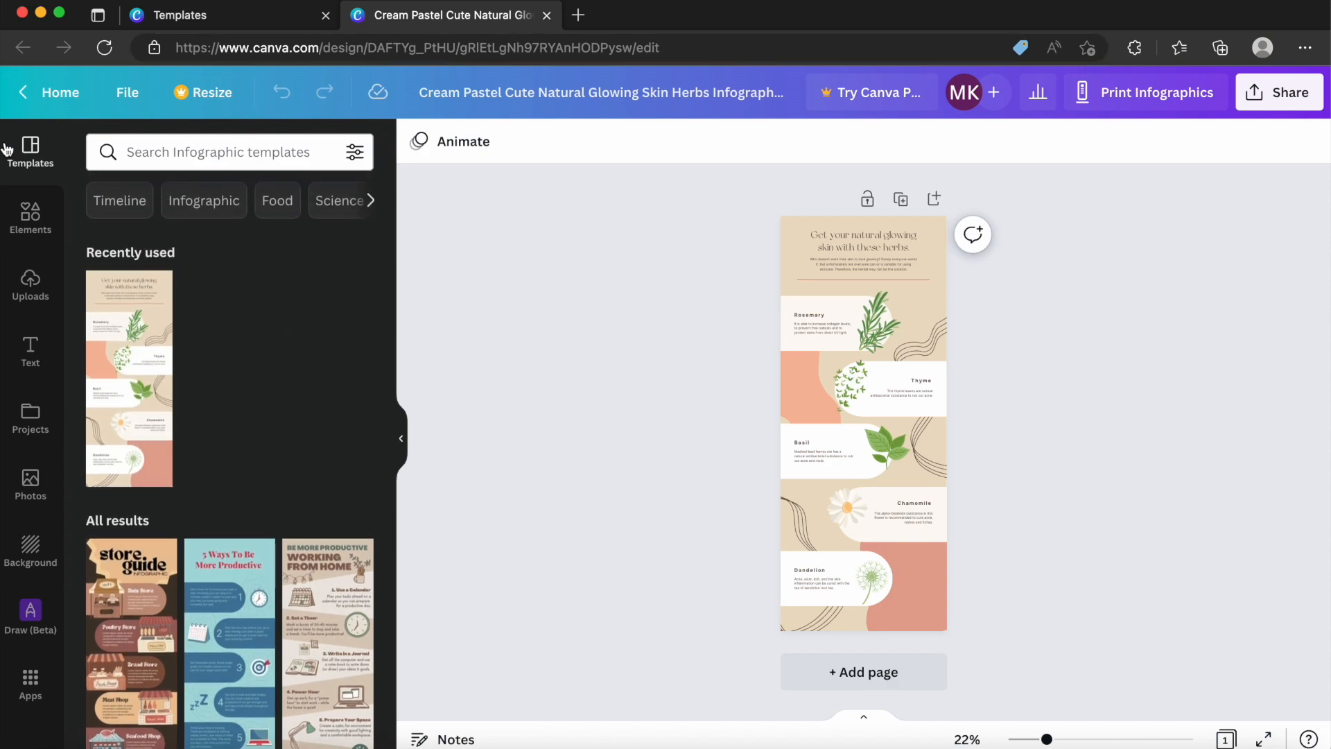
{"action": "scroll", "coordinate": [236, 367], "scroll_direction": "down", "scroll_amount": 10}
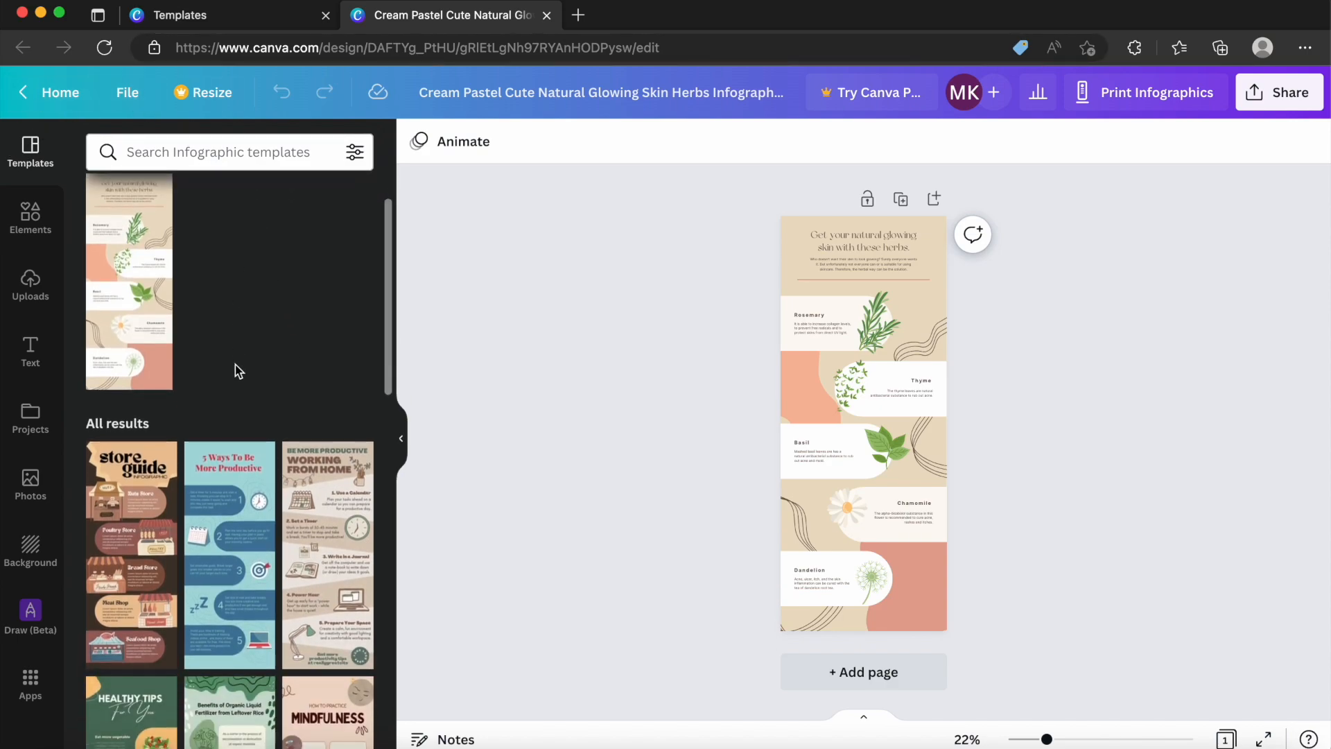
{"action": "scroll", "coordinate": [235, 368], "scroll_direction": "up", "scroll_amount": 10}
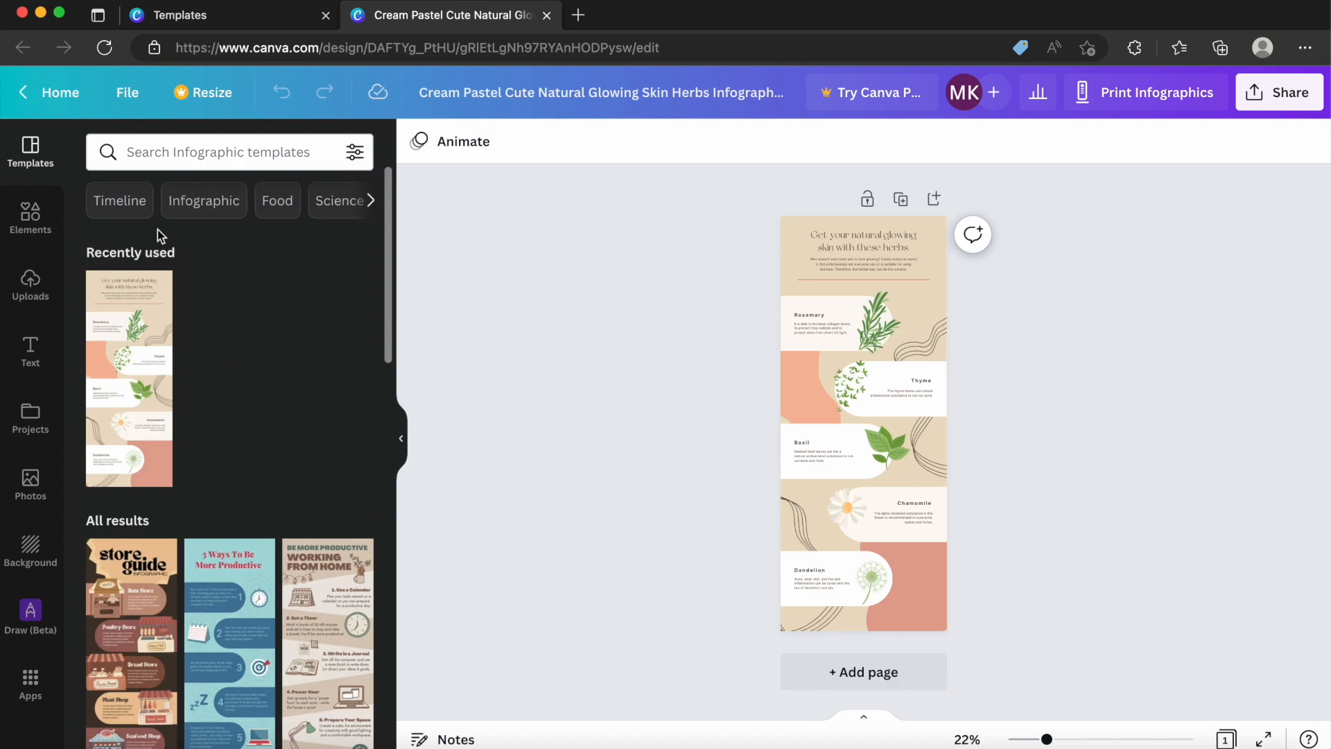
{"action": "left_click", "coordinate": [38, 223]}
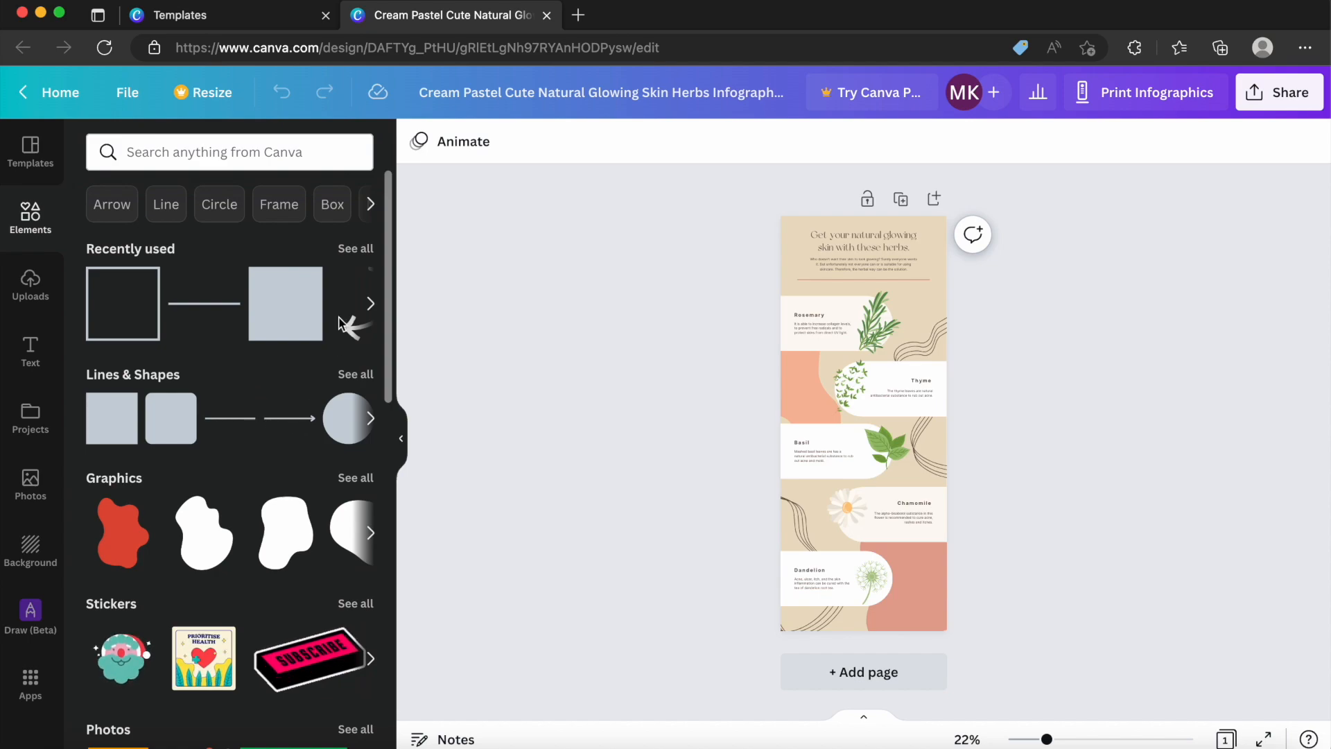
{"action": "left_click", "coordinate": [186, 142]}
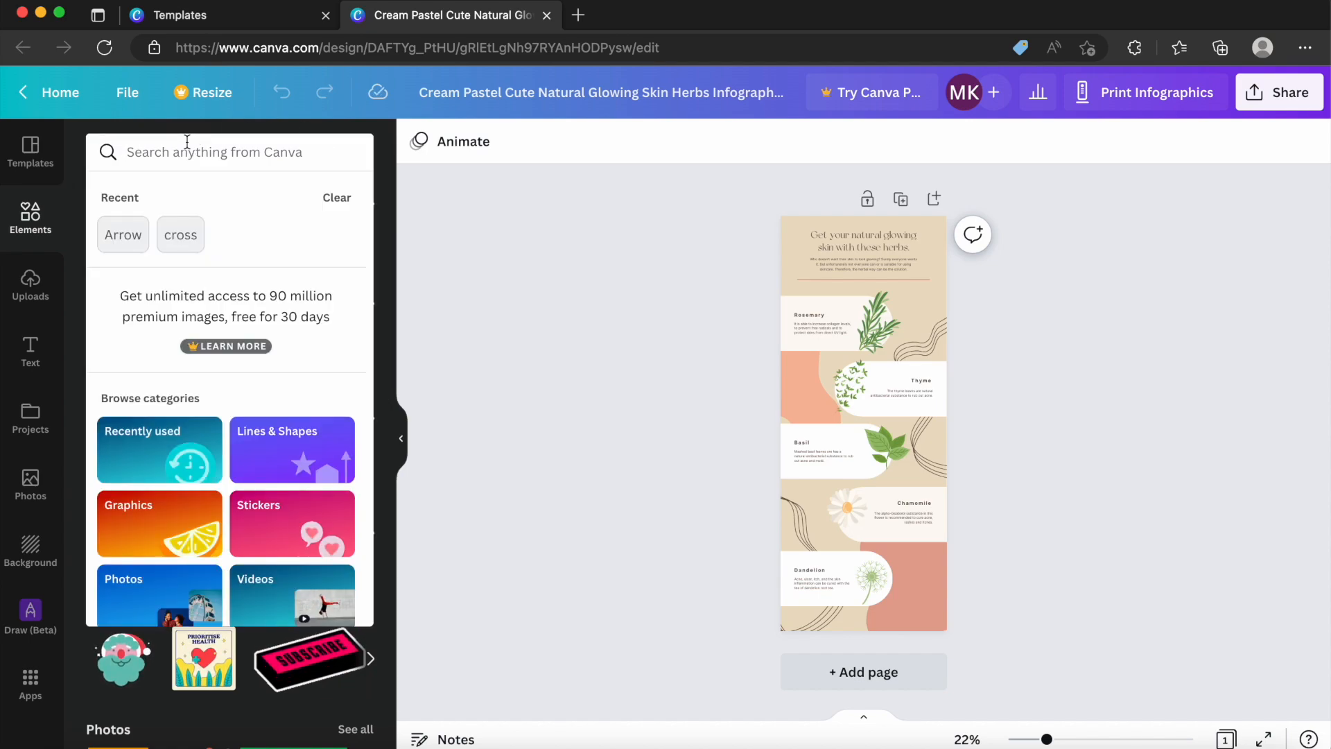
{"action": "left_click", "coordinate": [380, 133]}
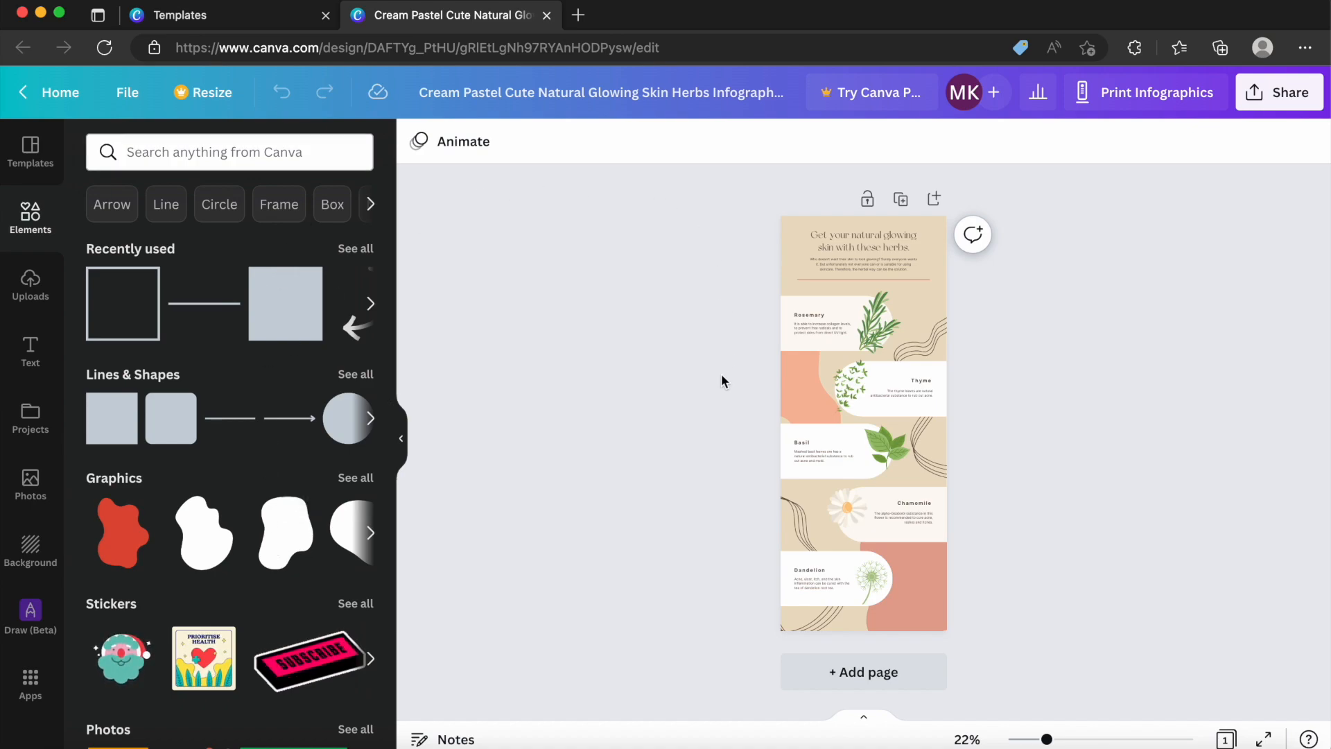
Enlarge the page view to 51% and look over the infographic's heading and herb sections.
{"action": "left_click_drag", "start_coordinate": [1049, 741], "coordinate": [1086, 740]}
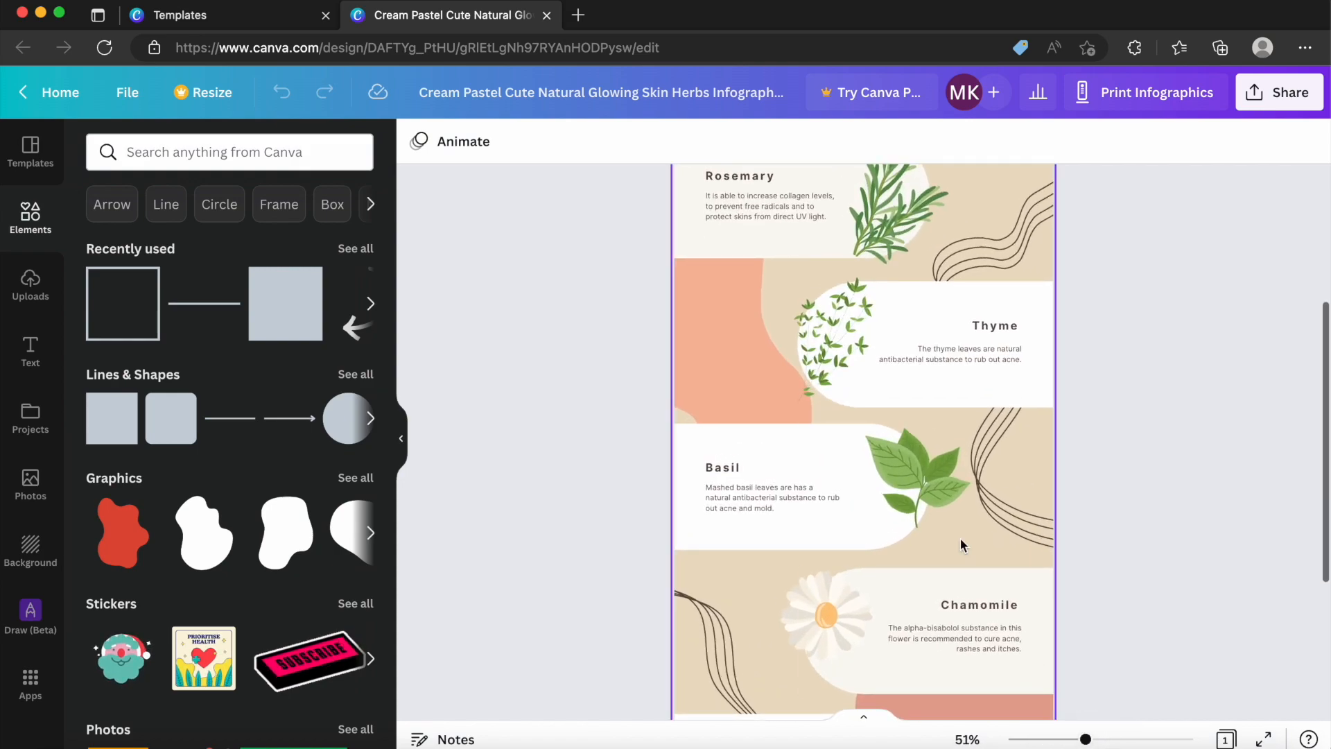
{"action": "scroll", "coordinate": [960, 538], "scroll_direction": "up", "scroll_amount": 4}
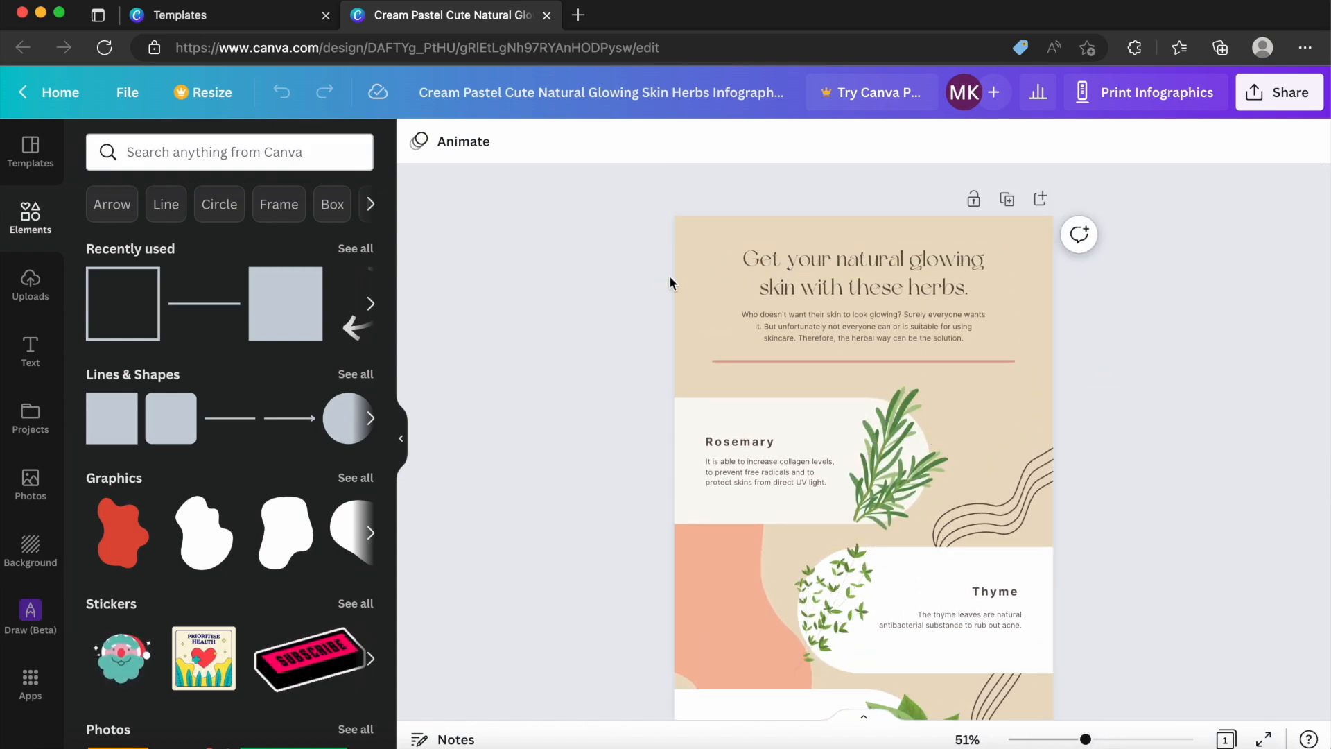
{"action": "scroll", "coordinate": [638, 323], "scroll_direction": "down", "scroll_amount": 3}
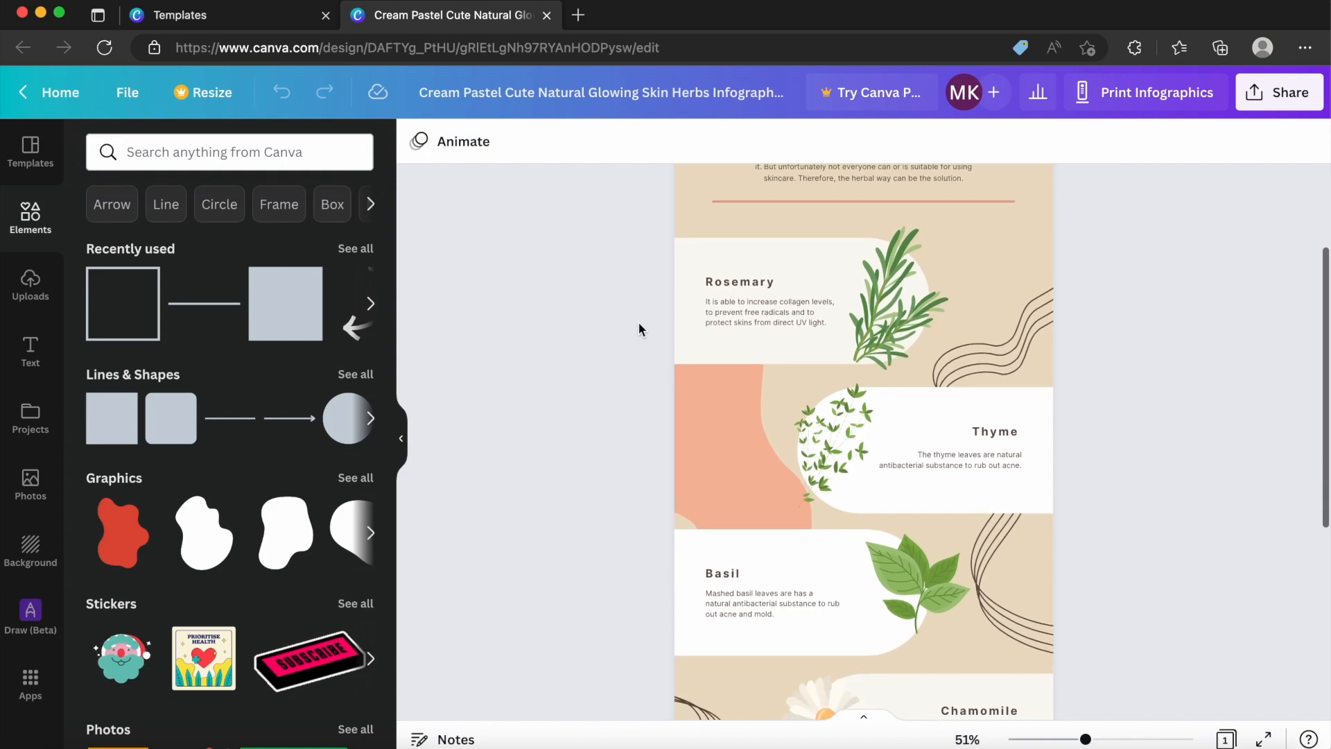
{"action": "scroll", "coordinate": [638, 323], "scroll_direction": "down", "scroll_amount": 3}
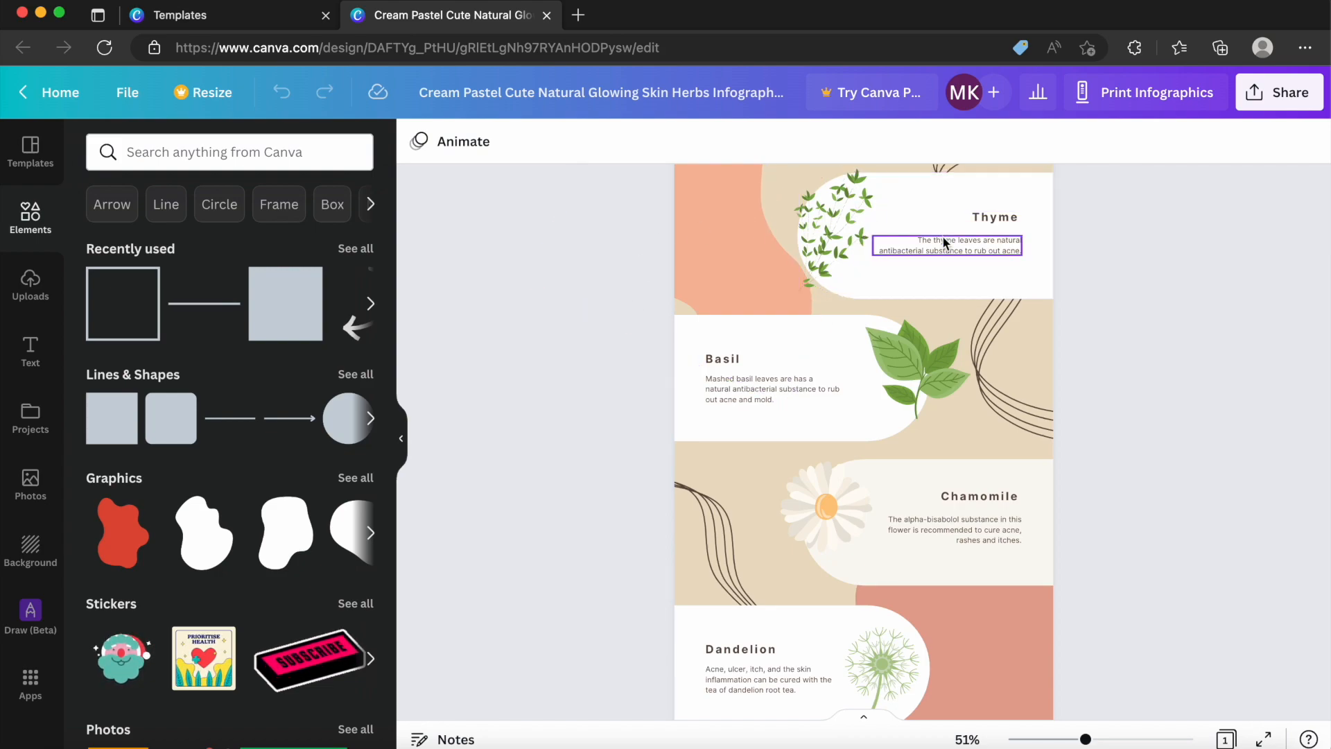
{"action": "scroll", "coordinate": [943, 237], "scroll_direction": "up", "scroll_amount": 5}
{"action": "scroll", "coordinate": [942, 235], "scroll_direction": "up", "scroll_amount": 1}
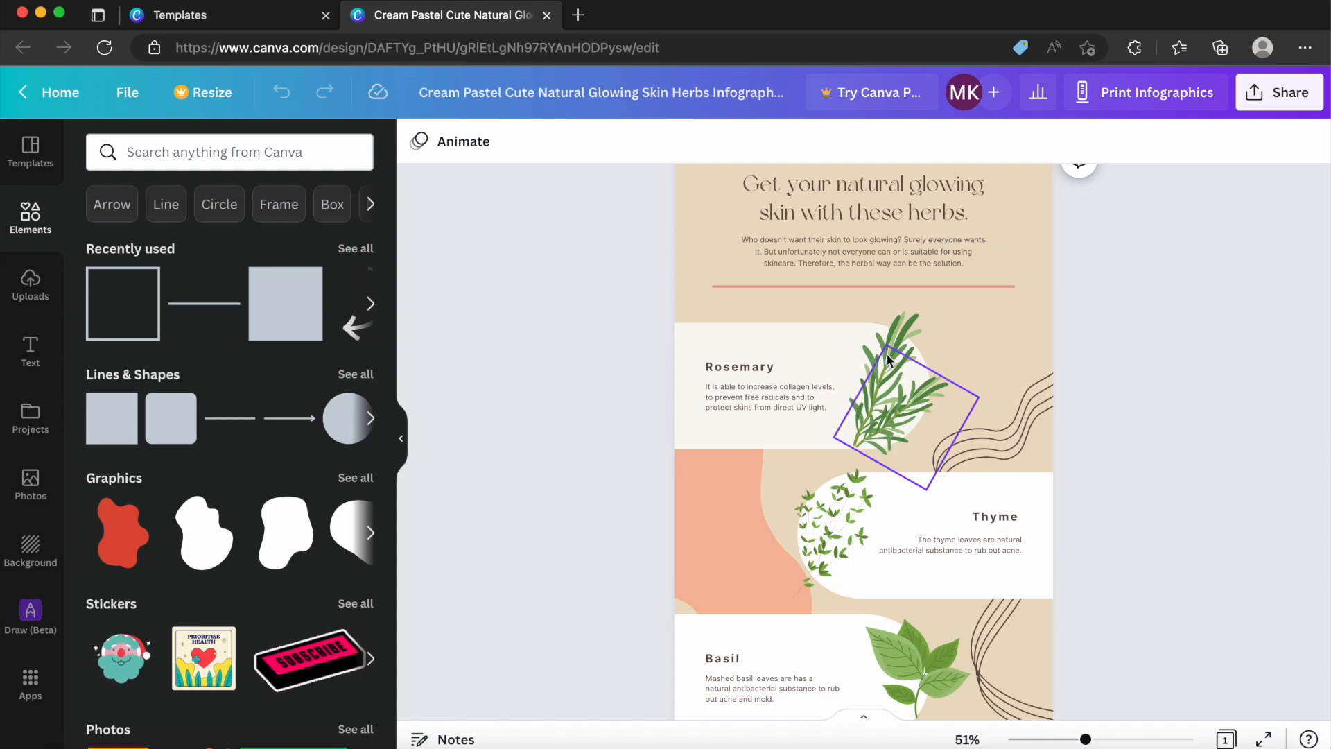
Replace the infographic's main heading text with "My Infographic".
{"action": "scroll", "coordinate": [888, 353], "scroll_direction": "up", "scroll_amount": 1}
{"action": "left_click", "coordinate": [872, 256]}
{"action": "left_click", "coordinate": [873, 257]}
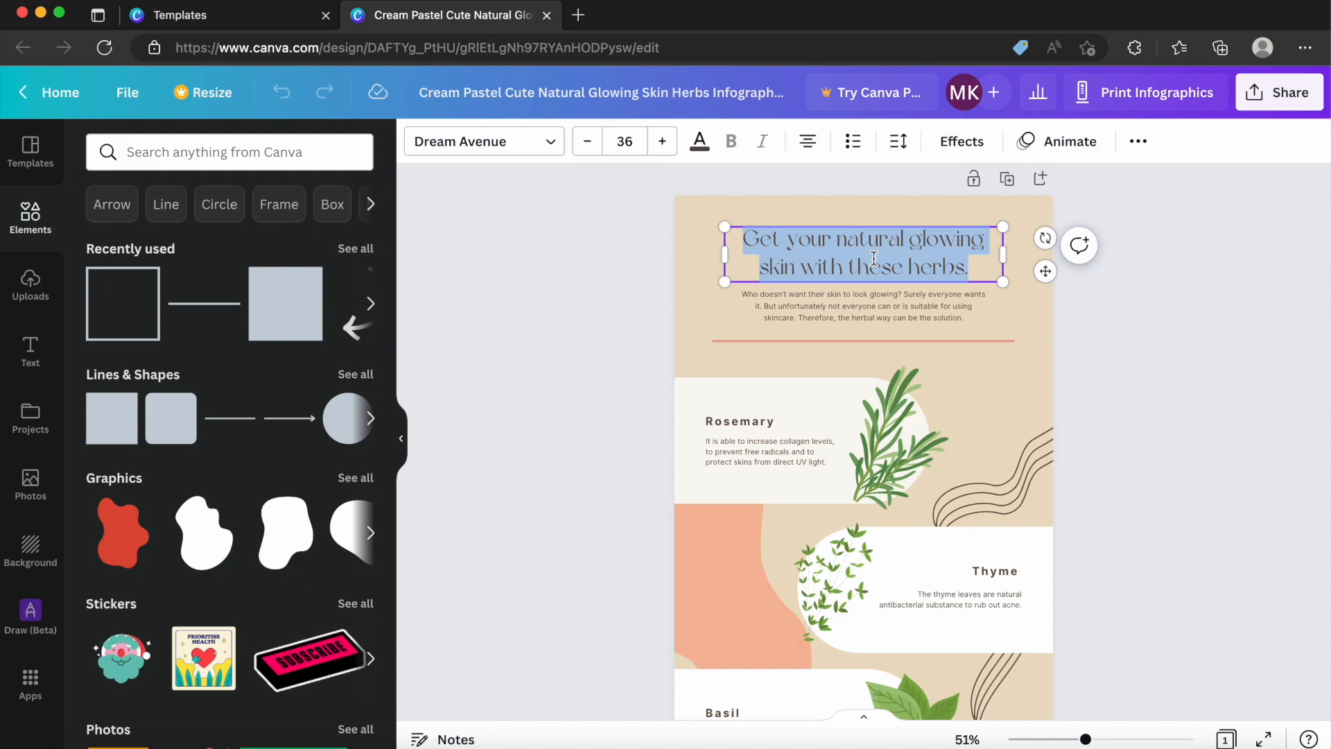
{"action": "type", "text": "My I"}
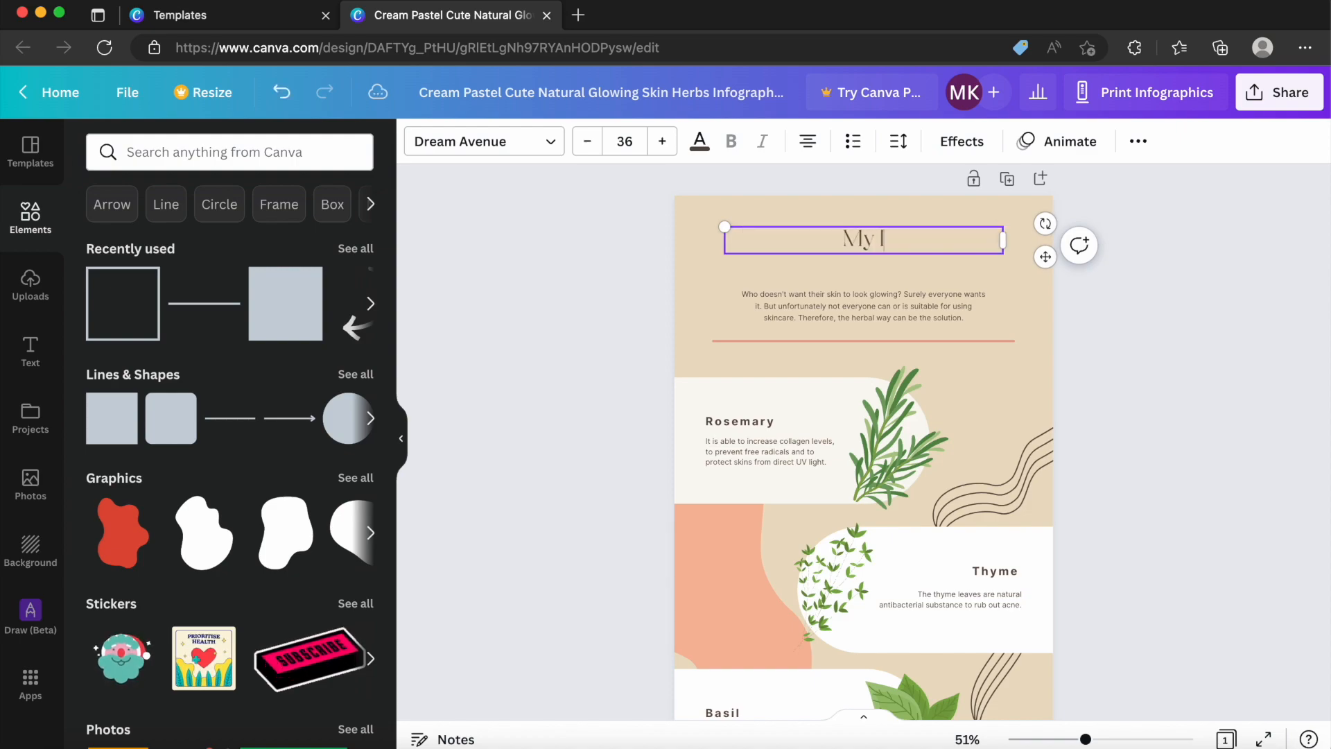
{"action": "type", "text": "nfogr"}
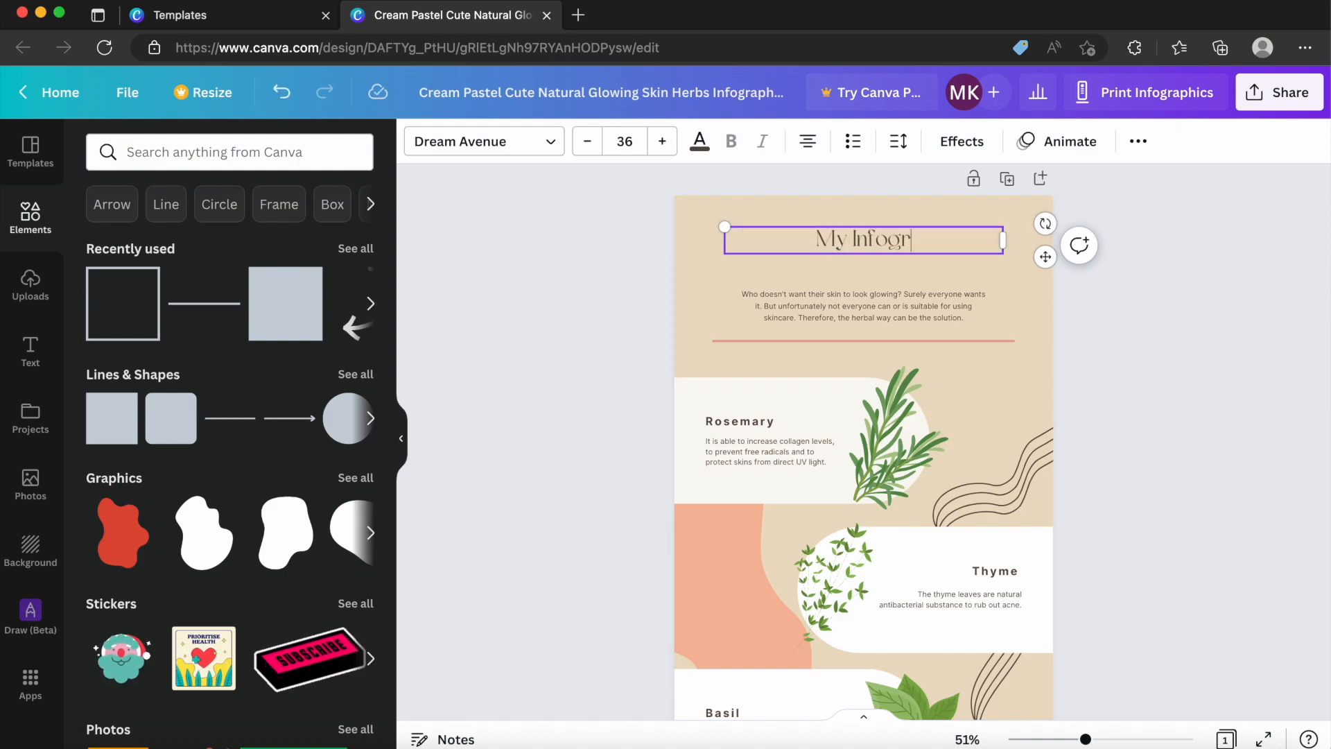
{"action": "type", "text": "aphic"}
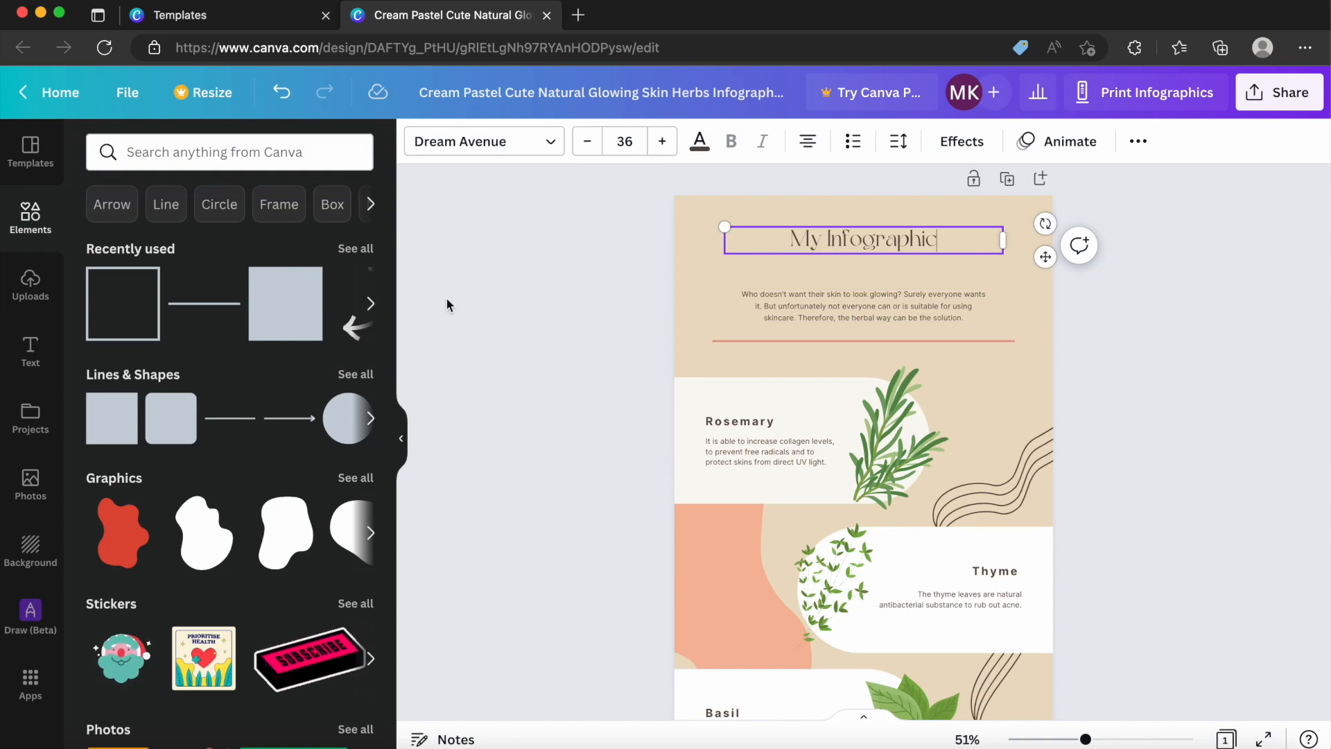
Add a subheading under the title reading "By" followed by the author's full name.
{"action": "left_click", "coordinate": [35, 353]}
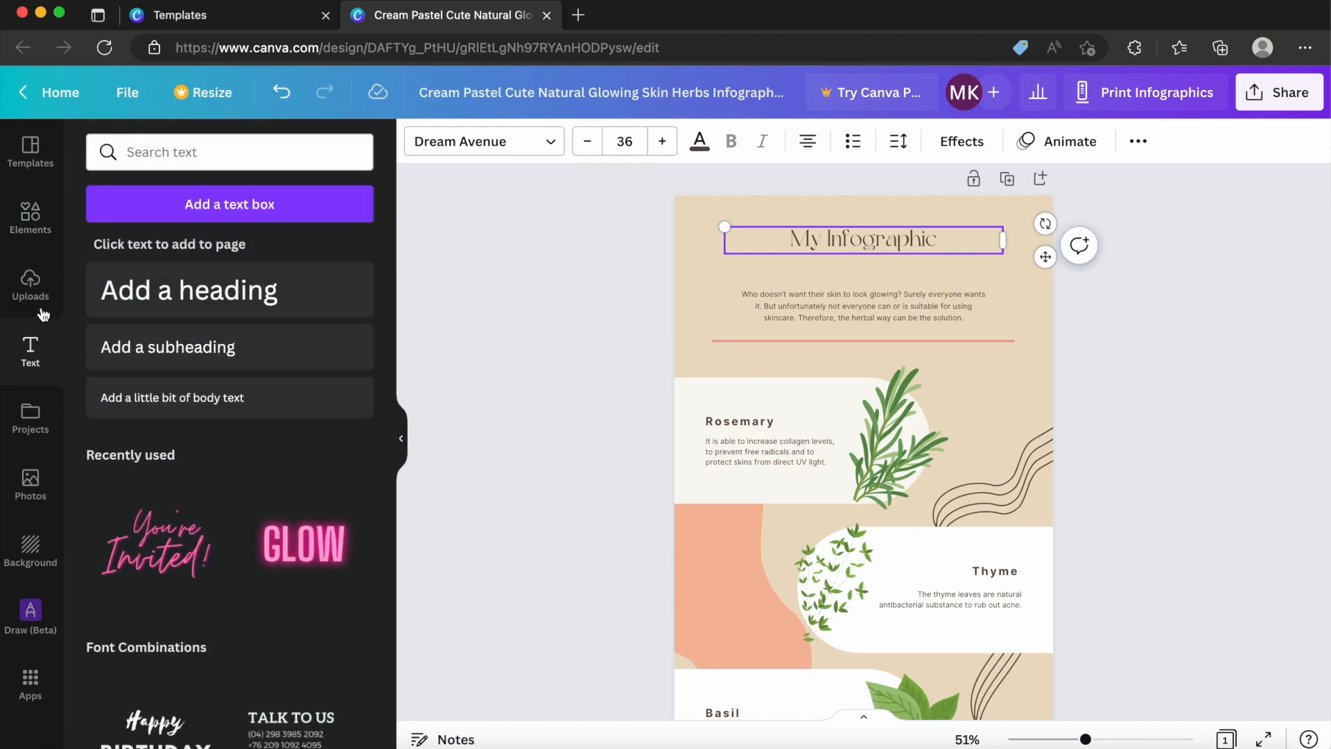
{"action": "left_click", "coordinate": [184, 348]}
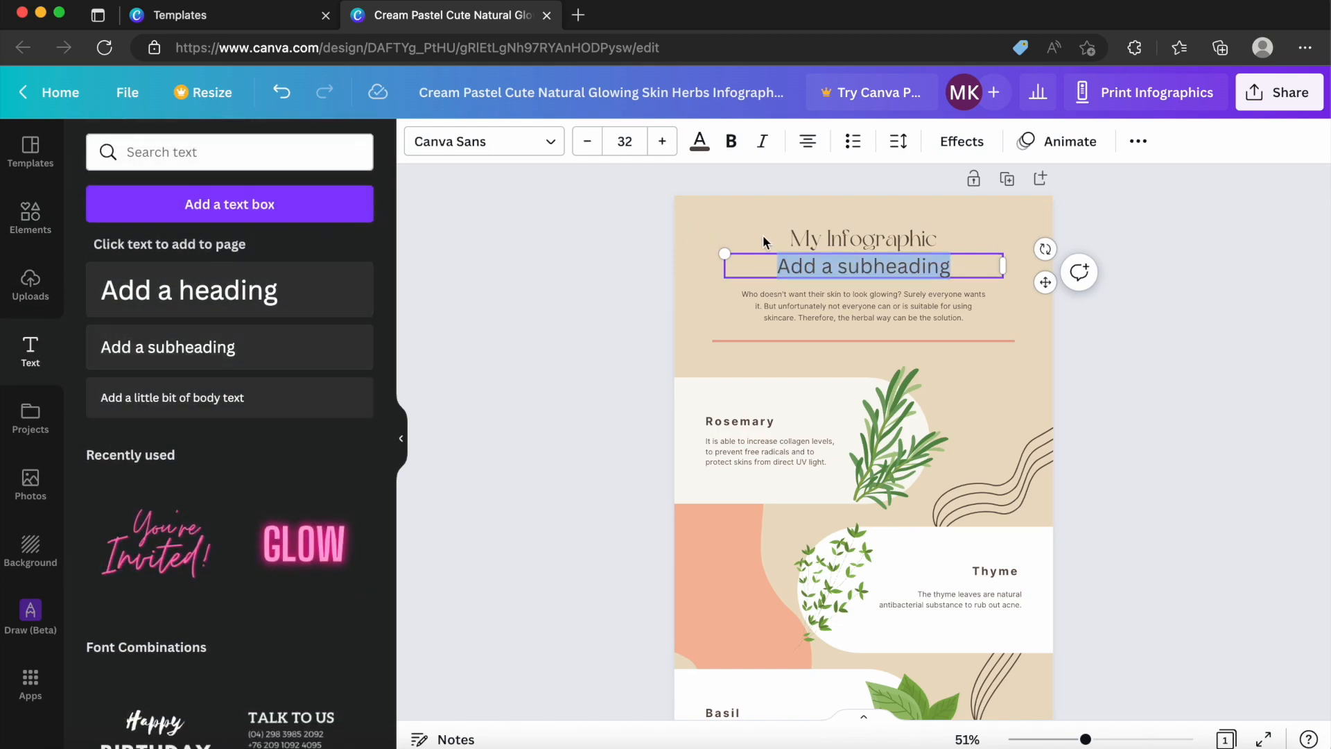
{"action": "type", "text": "By"}
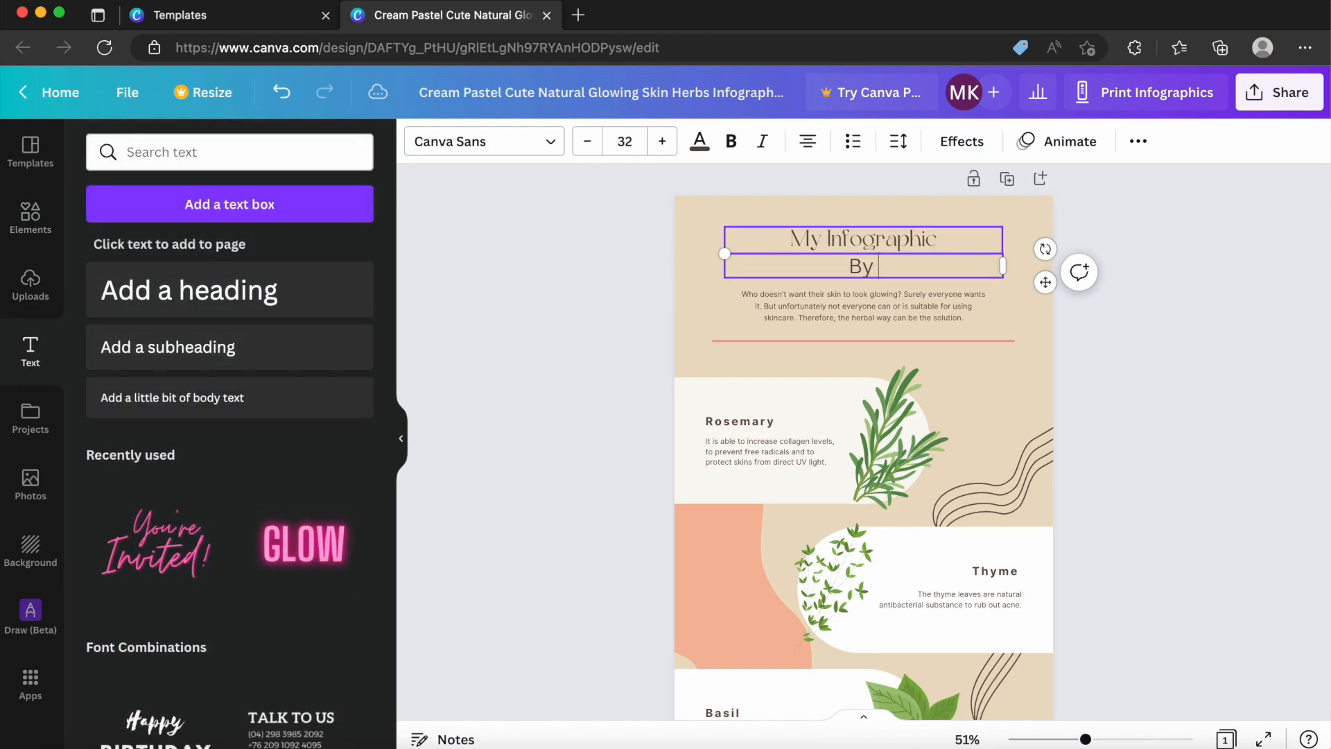
{"action": "type", "text": " Martin Kolka"}
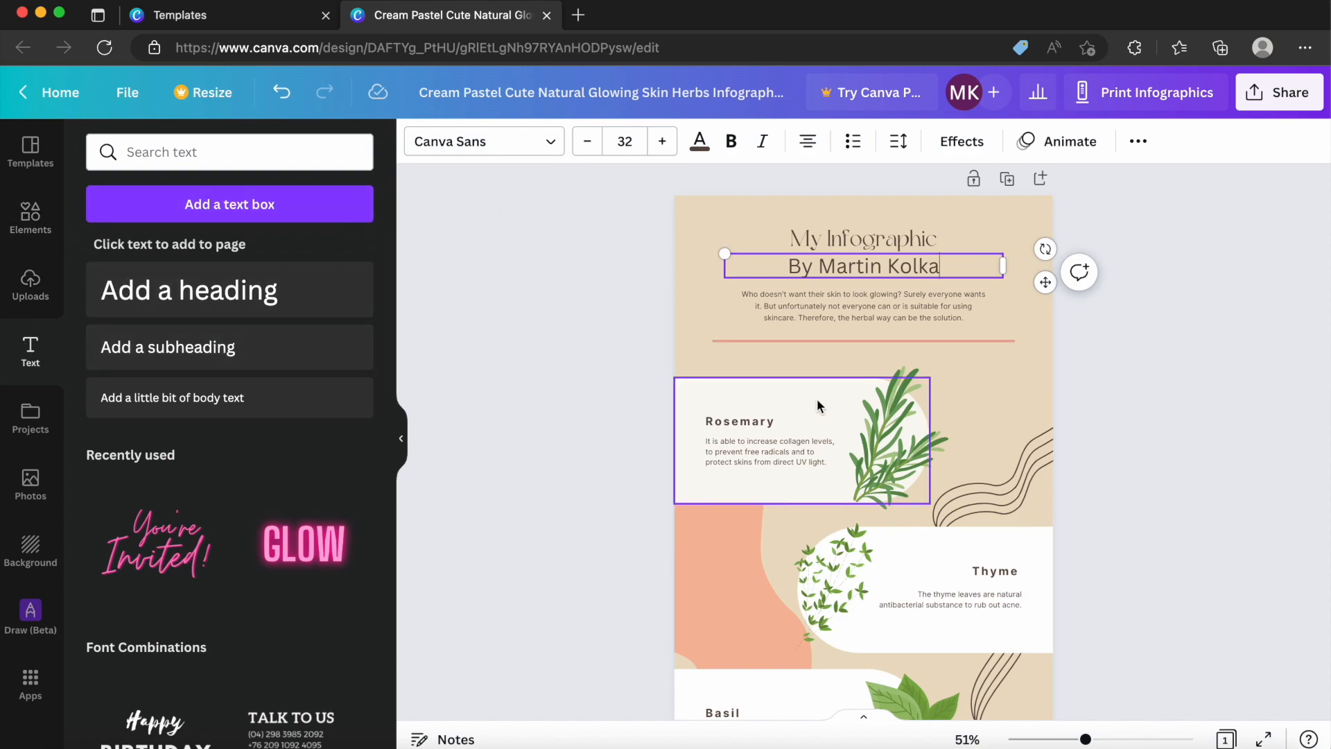
{"action": "left_click", "coordinate": [867, 247]}
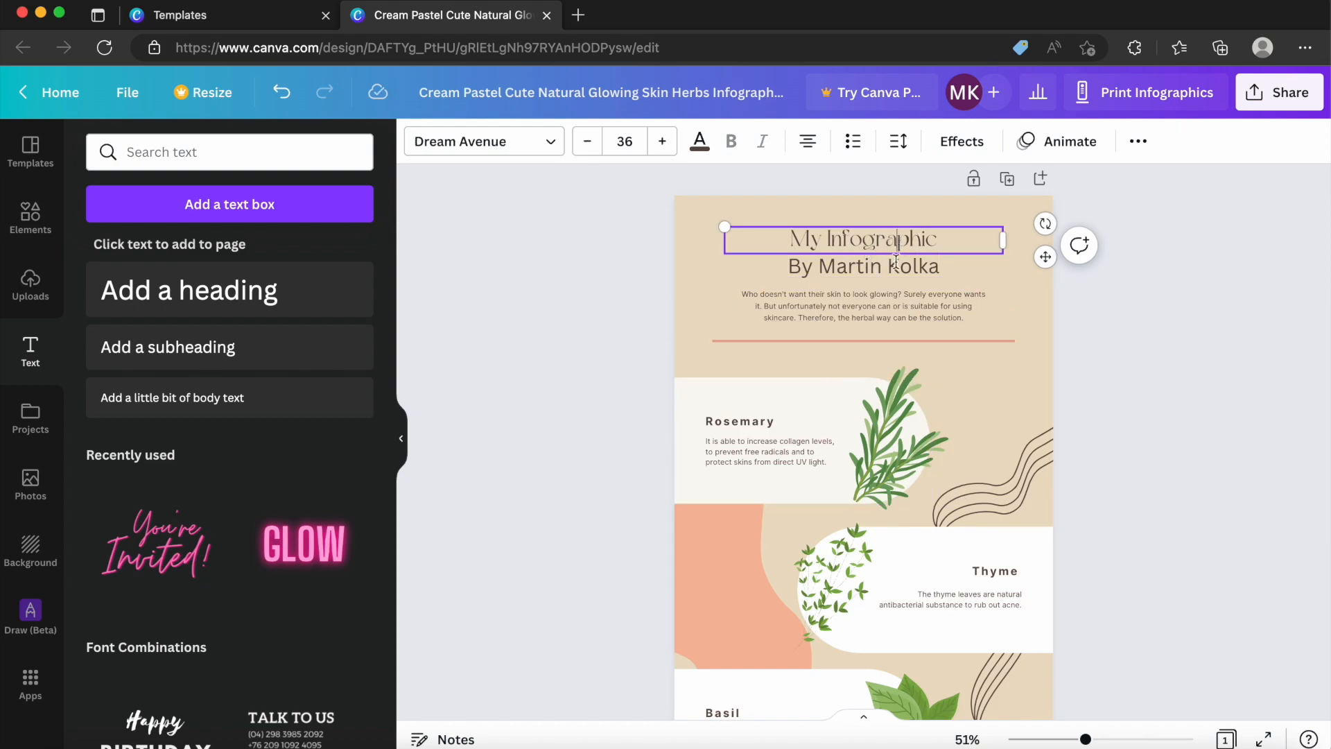
Recolour the darkest green of the upper rosemary sprig to the default pink.
{"action": "left_click", "coordinate": [881, 396]}
{"action": "left_click", "coordinate": [889, 376]}
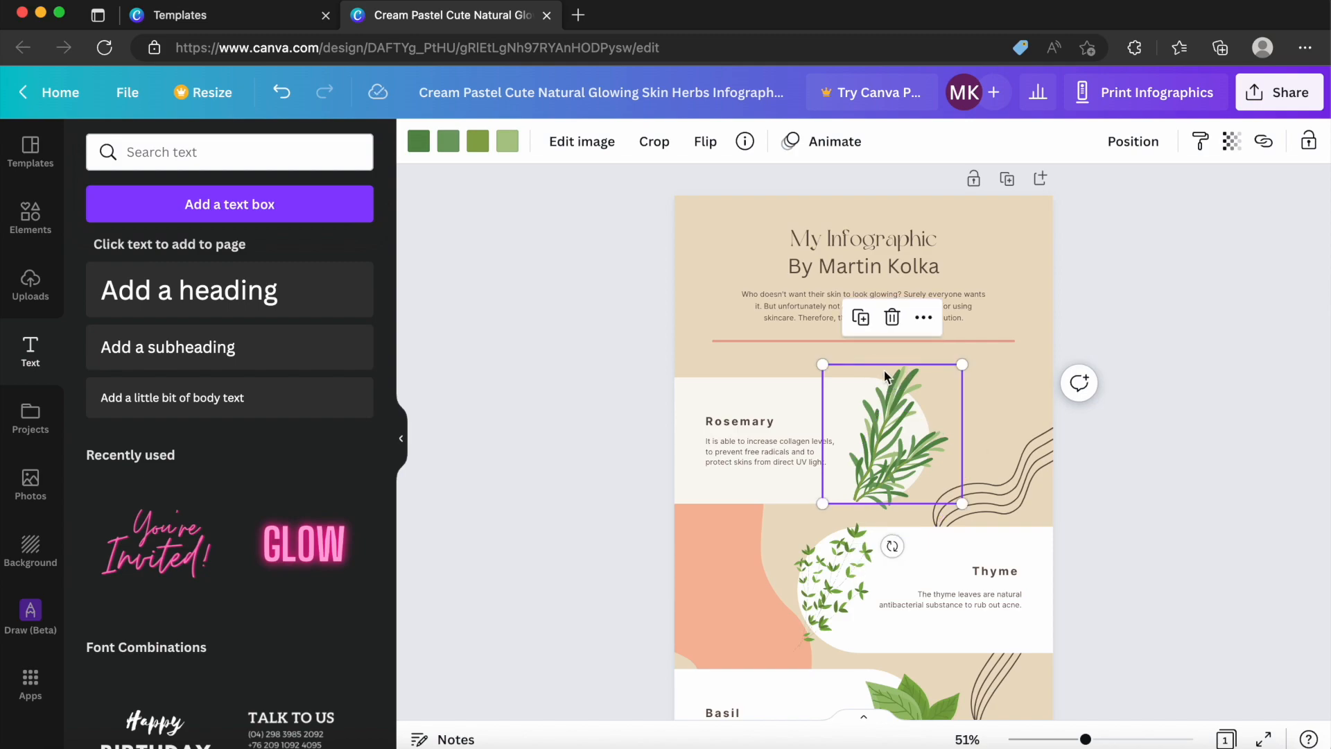
{"action": "left_click", "coordinate": [419, 145]}
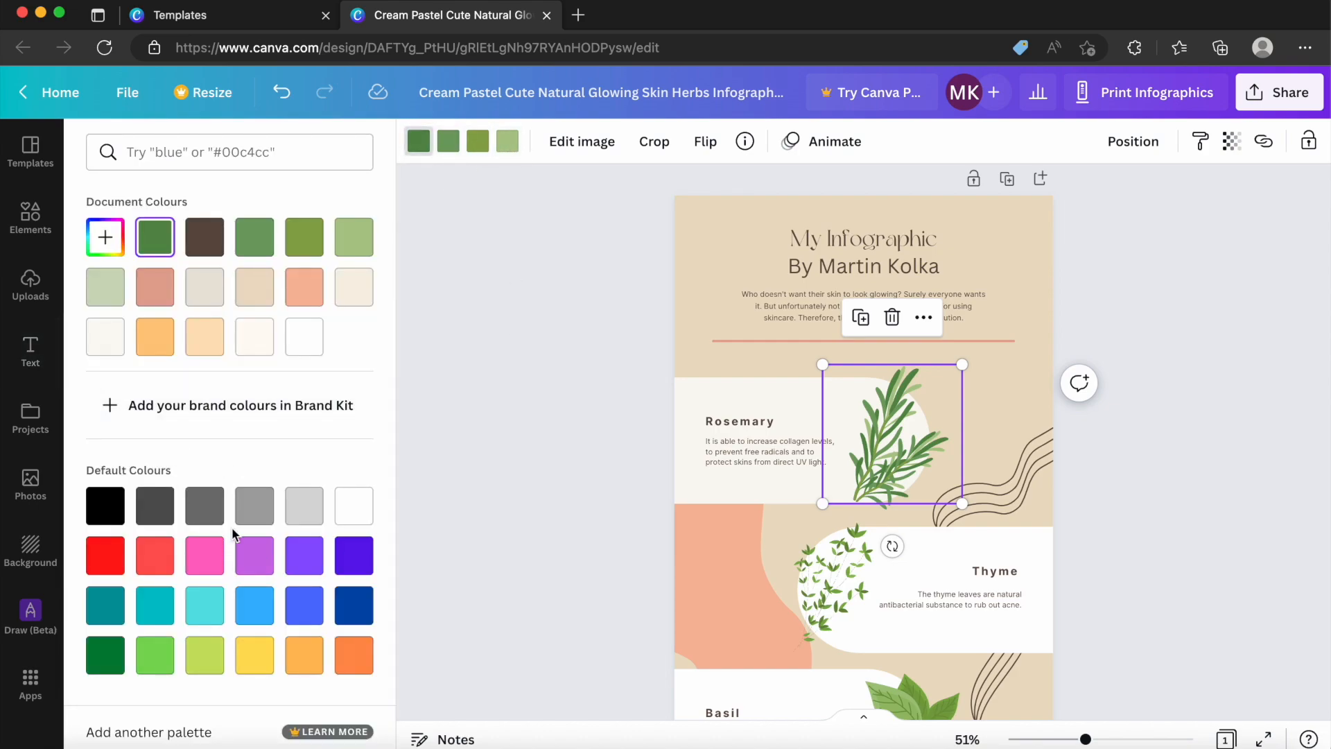
{"action": "left_click", "coordinate": [215, 562]}
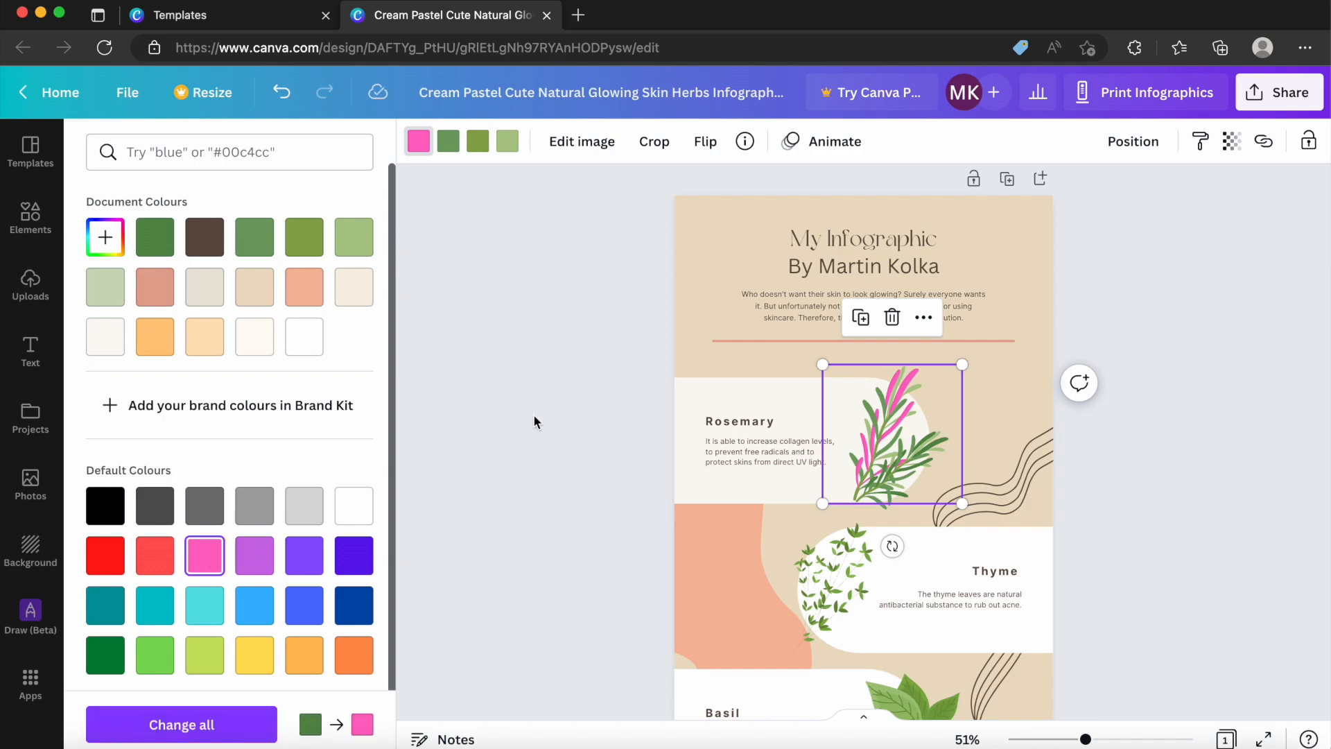
Recolour the second green of the lower rosemary sprig to the default violet.
{"action": "left_click", "coordinate": [894, 459]}
{"action": "left_click", "coordinate": [448, 143]}
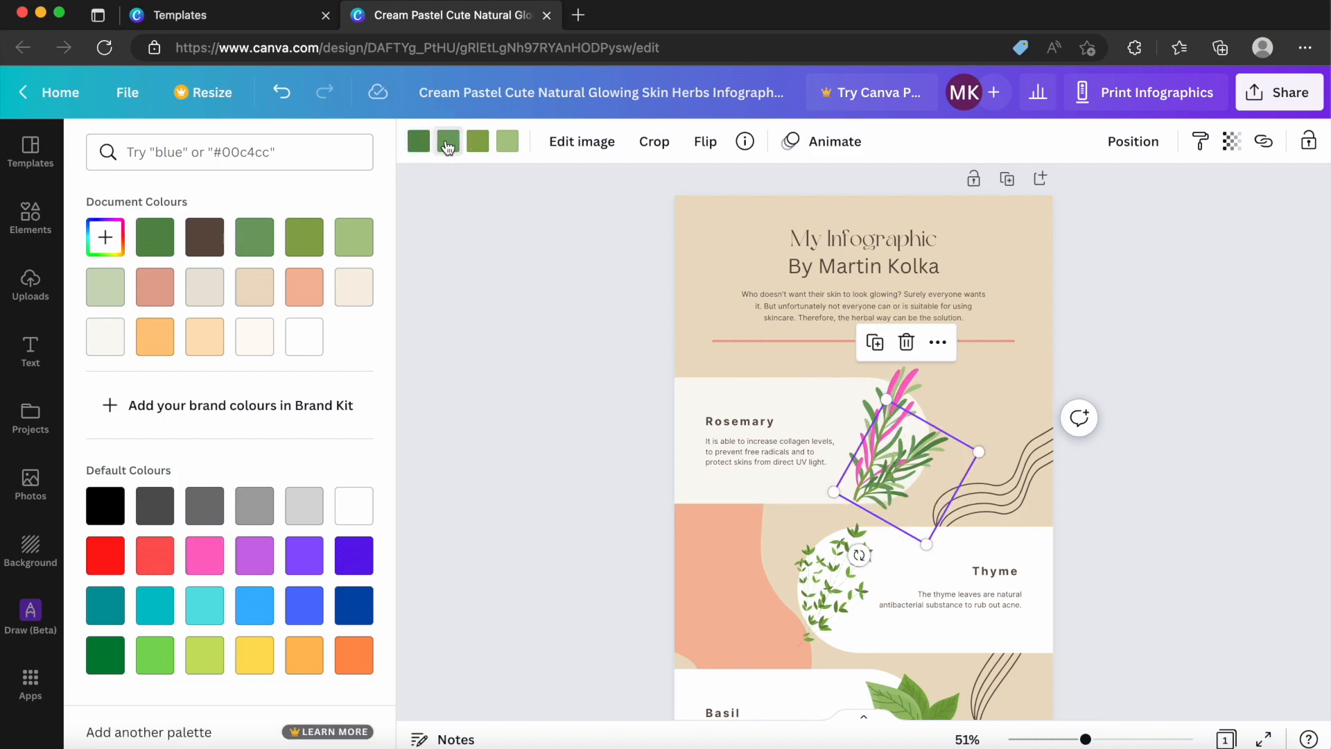
{"action": "left_click", "coordinate": [304, 555]}
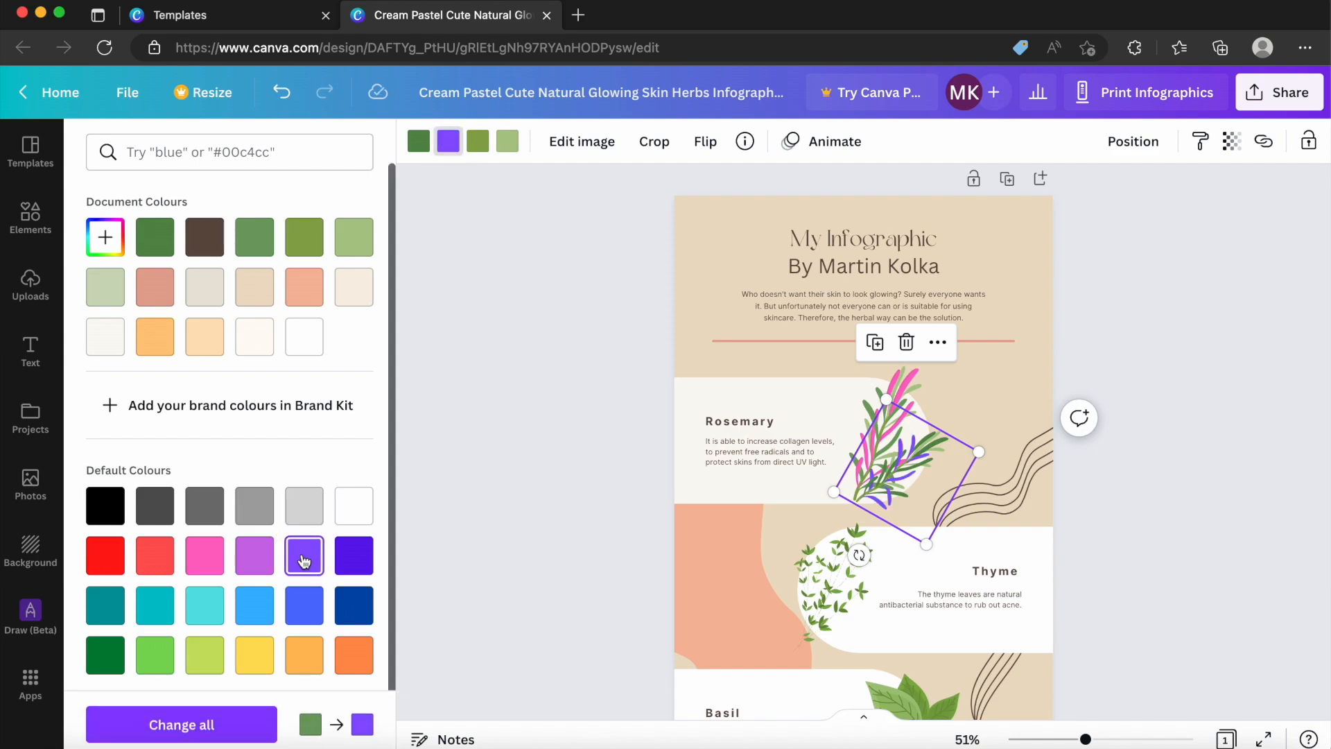
Fill the rounded shape behind the Rosemary text with the default royal blue and deselect it.
{"action": "left_click", "coordinate": [748, 399]}
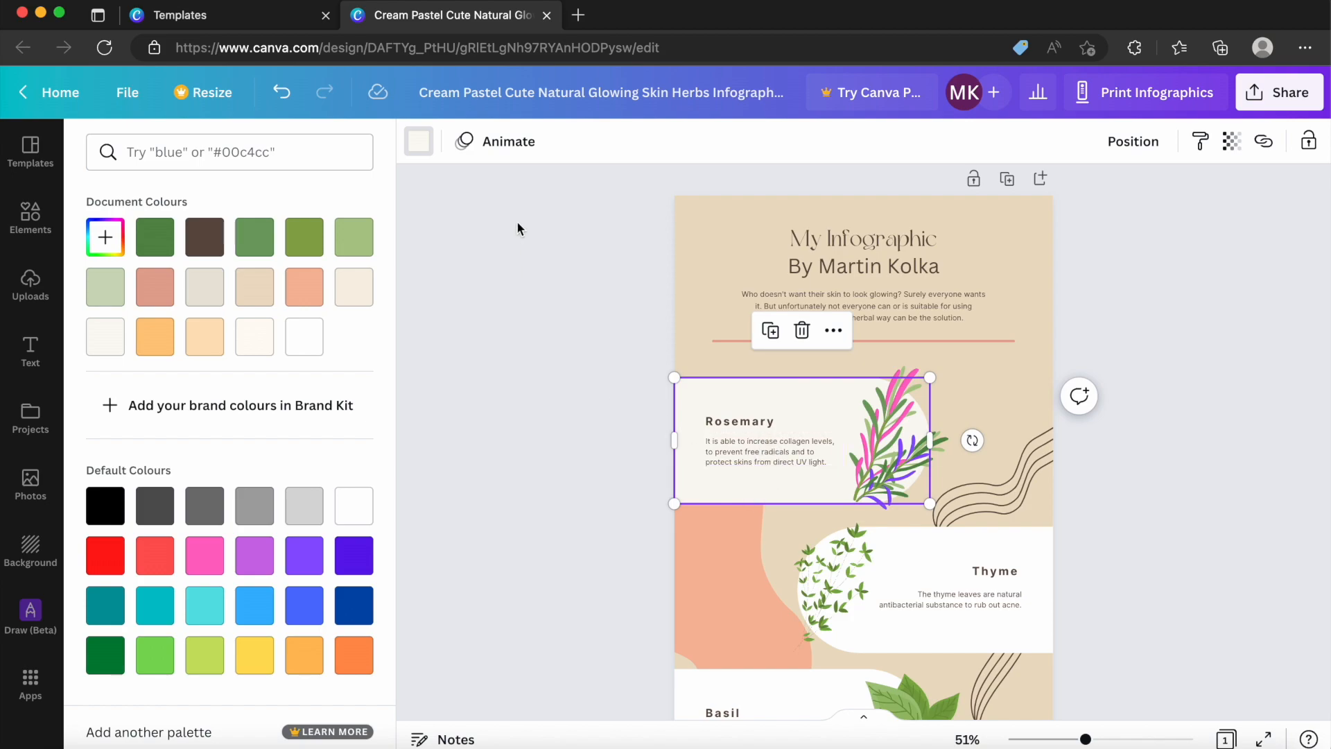
{"action": "left_click", "coordinate": [320, 606]}
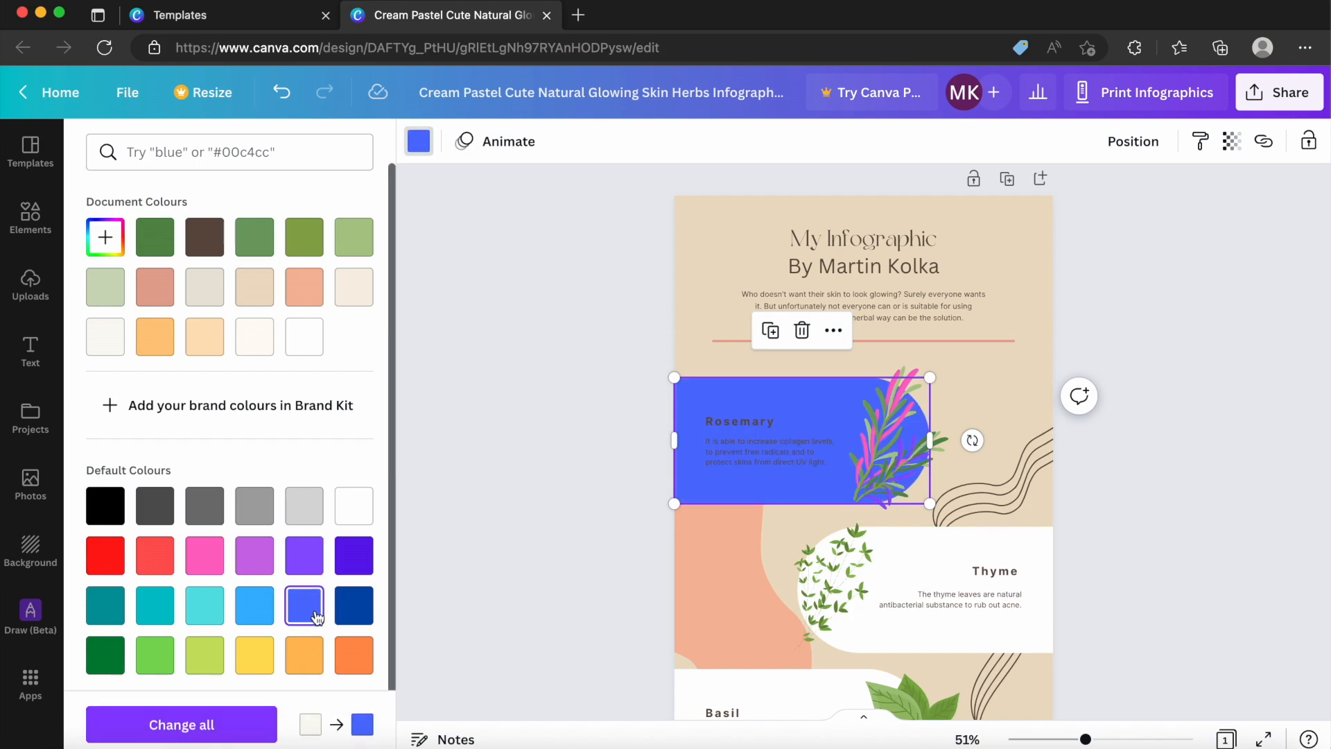
{"action": "key", "text": "Escape"}
{"action": "left_click", "coordinate": [440, 450]}
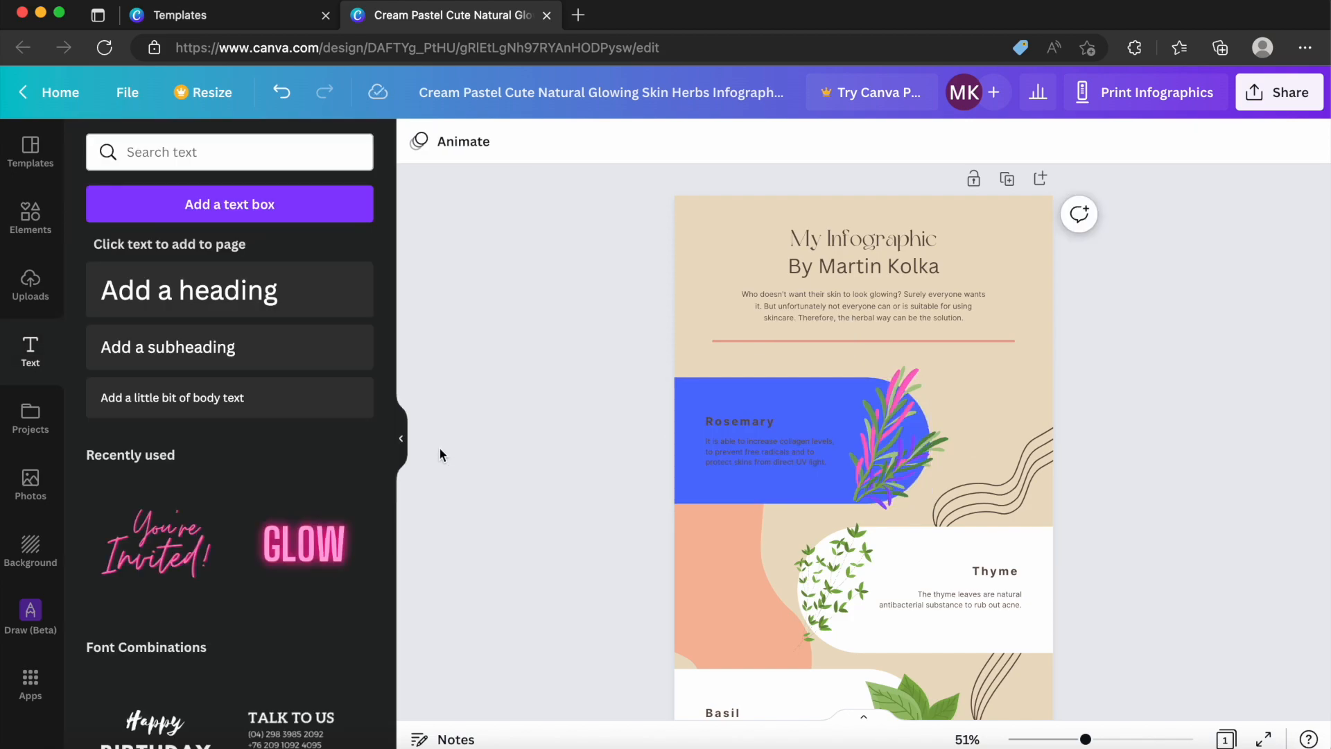
Add the recently used square outline from the elements library to the page.
{"action": "scroll", "coordinate": [632, 406], "scroll_direction": "down", "scroll_amount": 2}
{"action": "scroll", "coordinate": [631, 411], "scroll_direction": "down", "scroll_amount": 1}
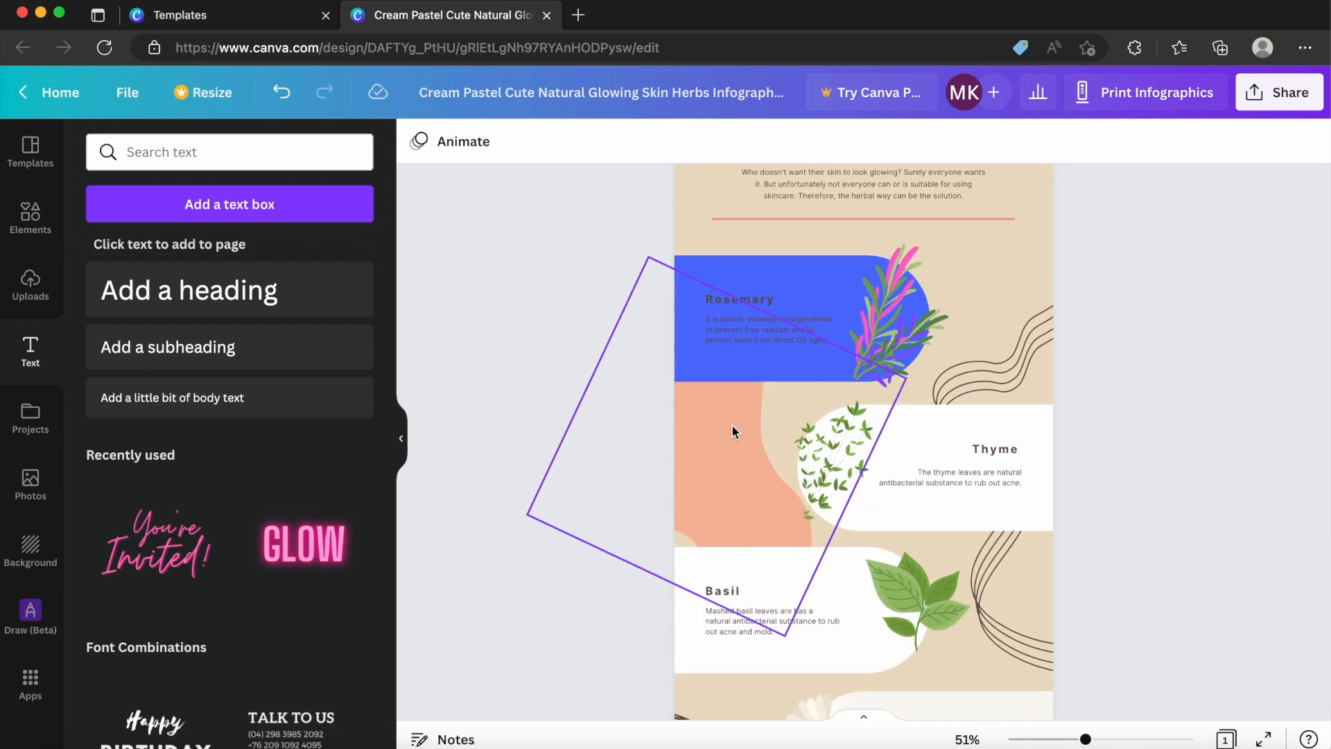
{"action": "scroll", "coordinate": [732, 426], "scroll_direction": "down", "scroll_amount": 4}
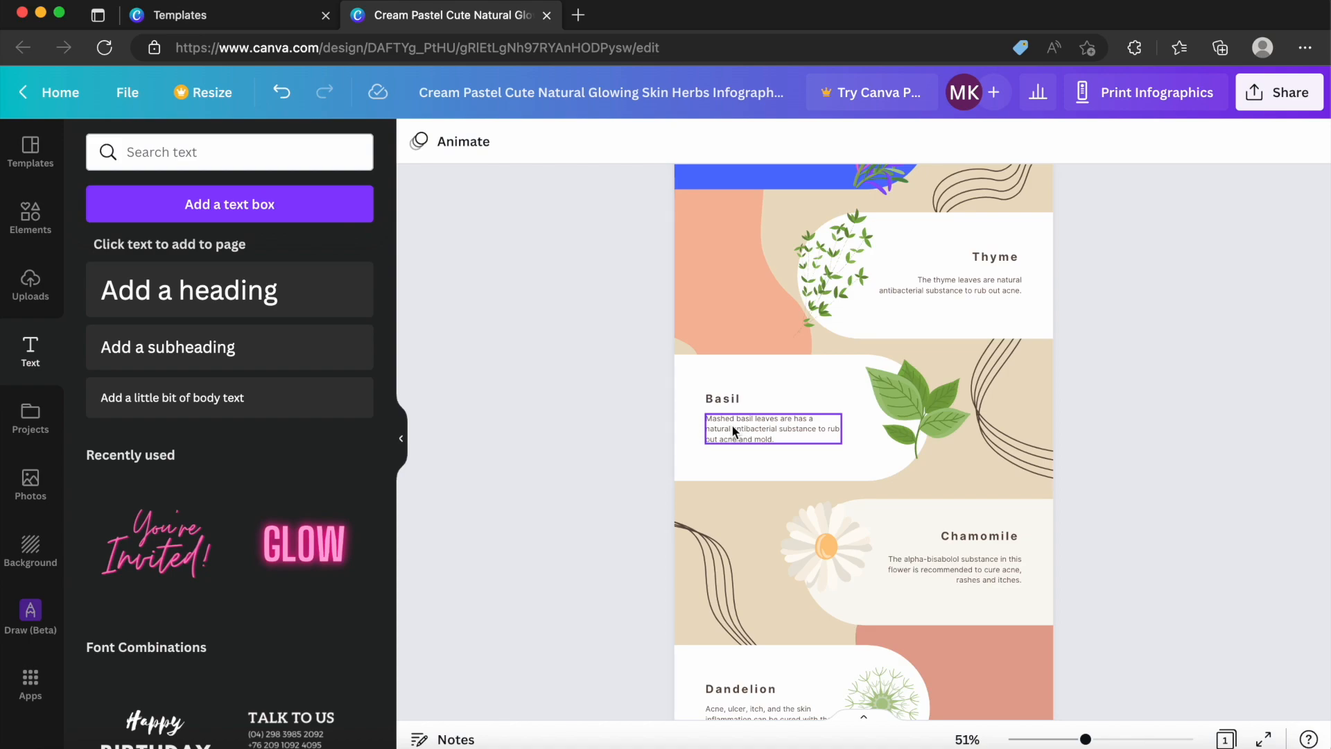
{"action": "scroll", "coordinate": [738, 410], "scroll_direction": "up", "scroll_amount": 7}
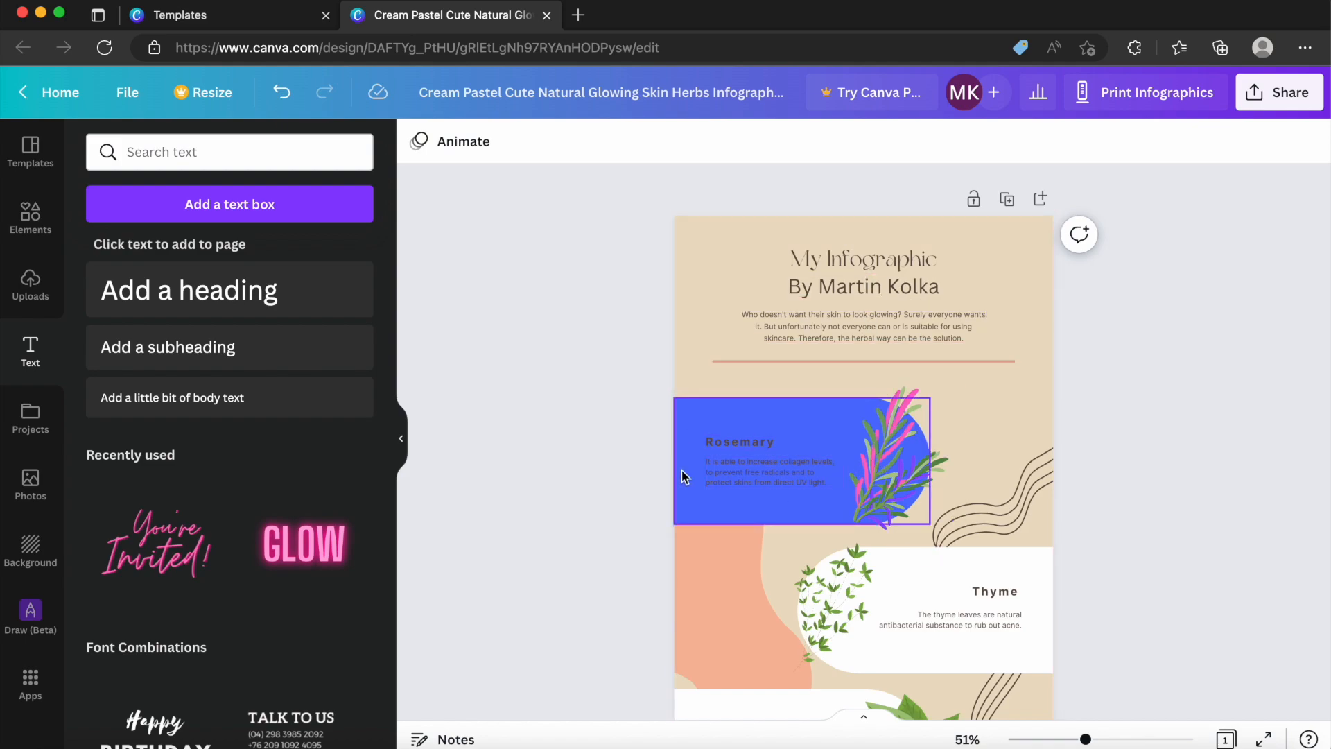
{"action": "left_click", "coordinate": [33, 229]}
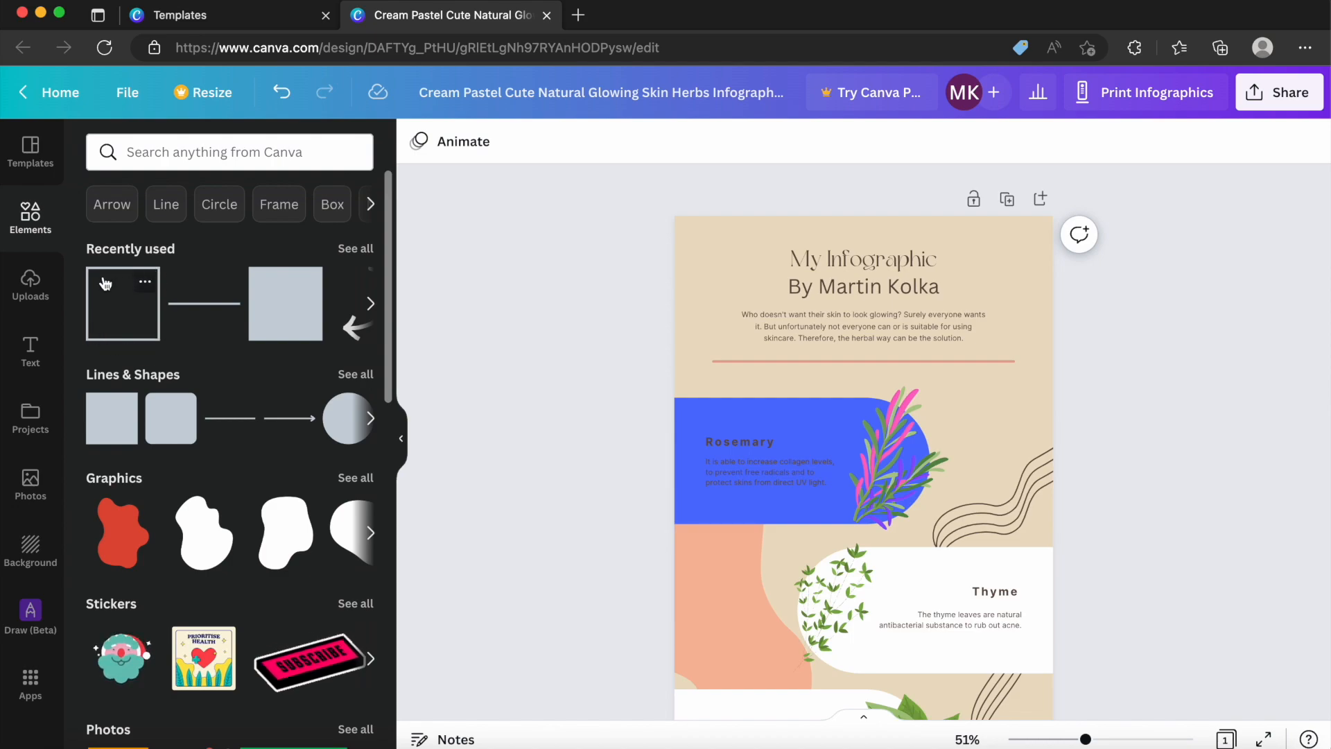
{"action": "left_click", "coordinate": [107, 342]}
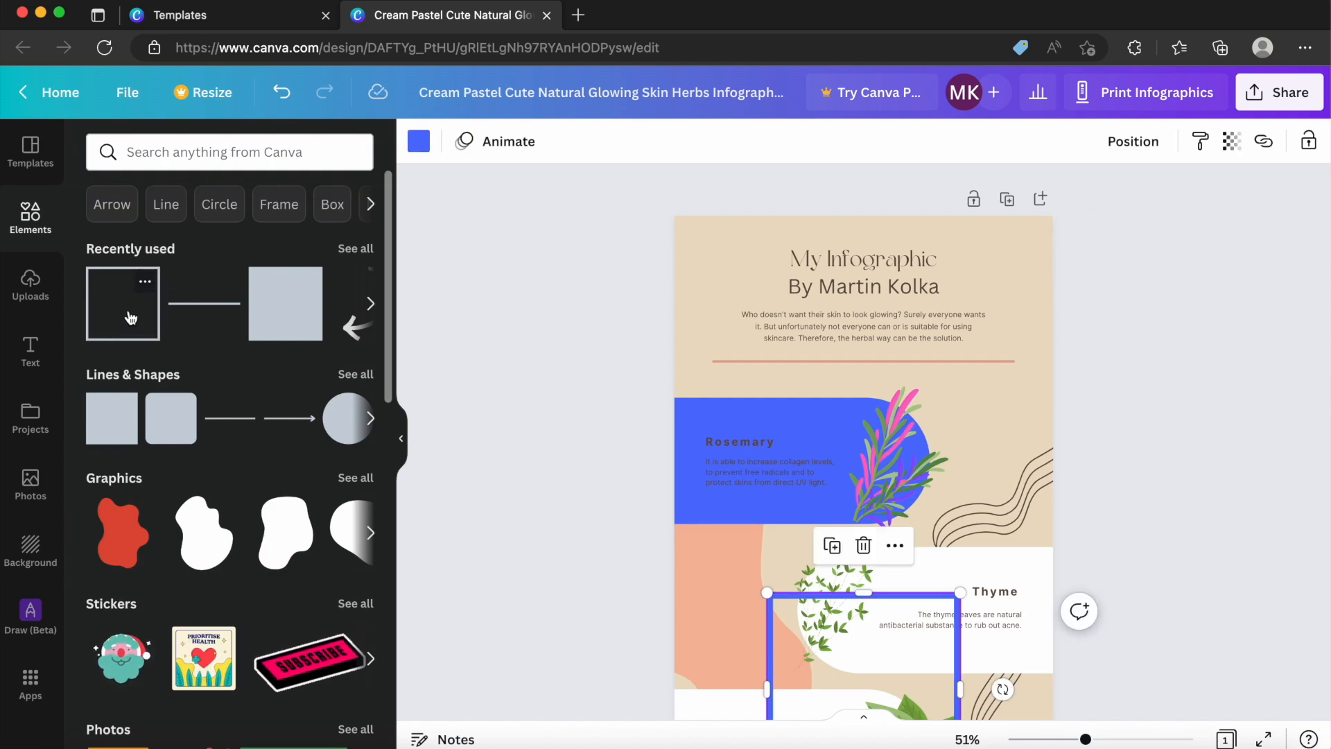
Stretch the blue square outline to the page's top, side and bottom edges so it frames the whole infographic.
{"action": "scroll", "coordinate": [871, 489], "scroll_direction": "down", "scroll_amount": 2}
{"action": "scroll", "coordinate": [871, 491], "scroll_direction": "up", "scroll_amount": 1}
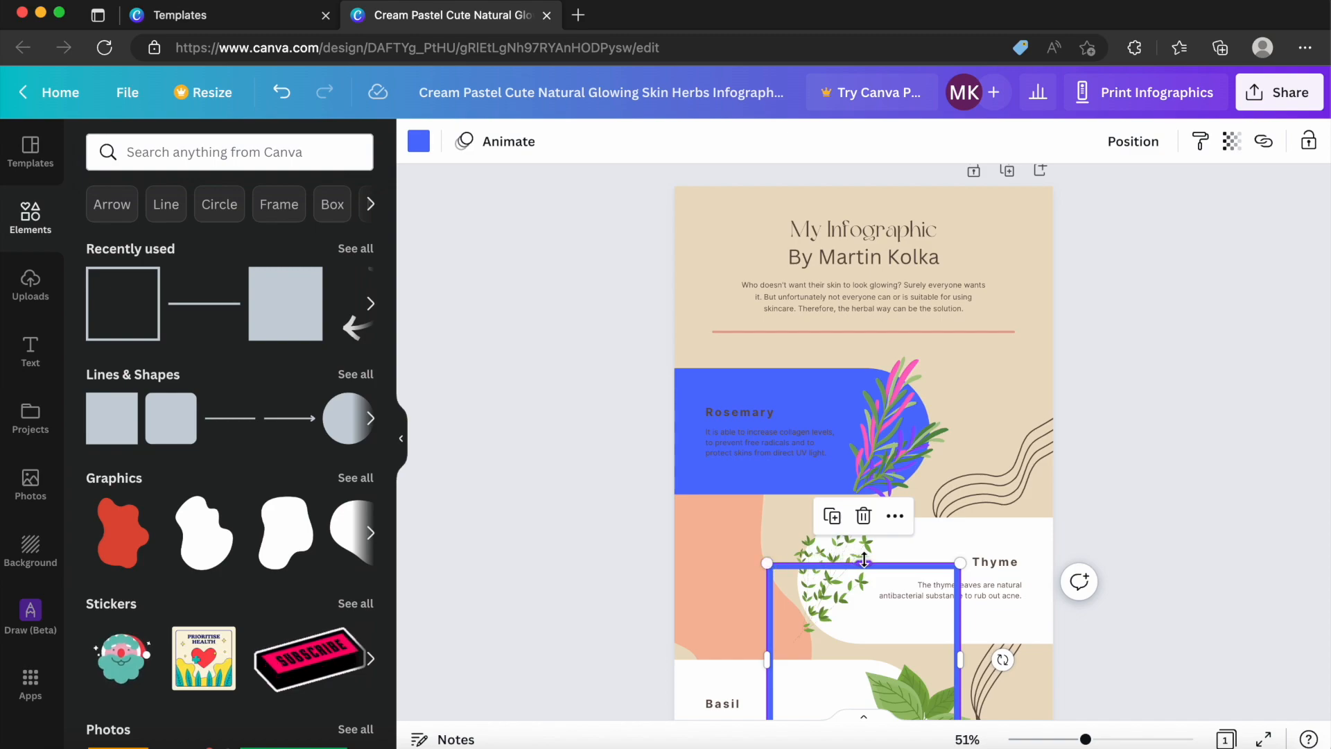
{"action": "left_click_drag", "start_coordinate": [862, 559], "coordinate": [826, 186]}
{"action": "left_click_drag", "start_coordinate": [767, 469], "coordinate": [674, 469]}
{"action": "left_click_drag", "start_coordinate": [954, 468], "coordinate": [1053, 468]}
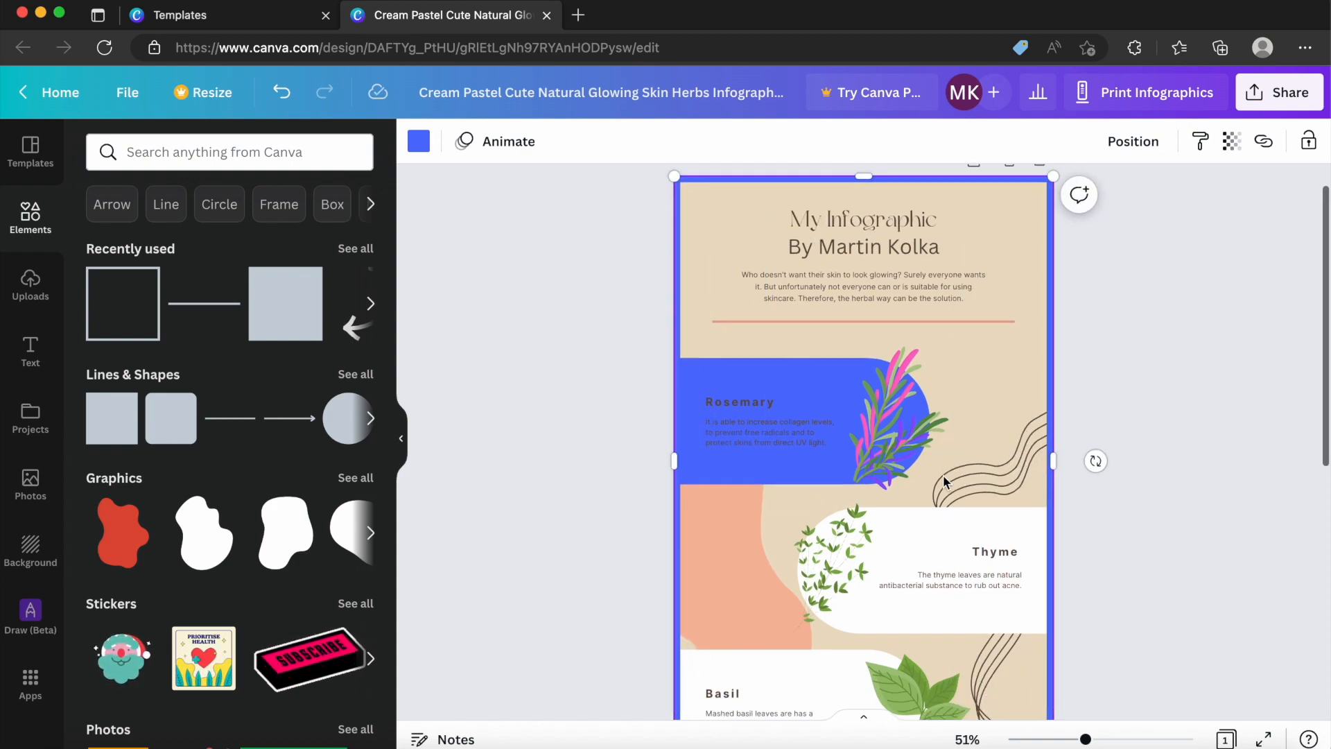
{"action": "scroll", "coordinate": [944, 480], "scroll_direction": "down", "scroll_amount": 7}
{"action": "left_click_drag", "start_coordinate": [865, 253], "coordinate": [909, 629]}
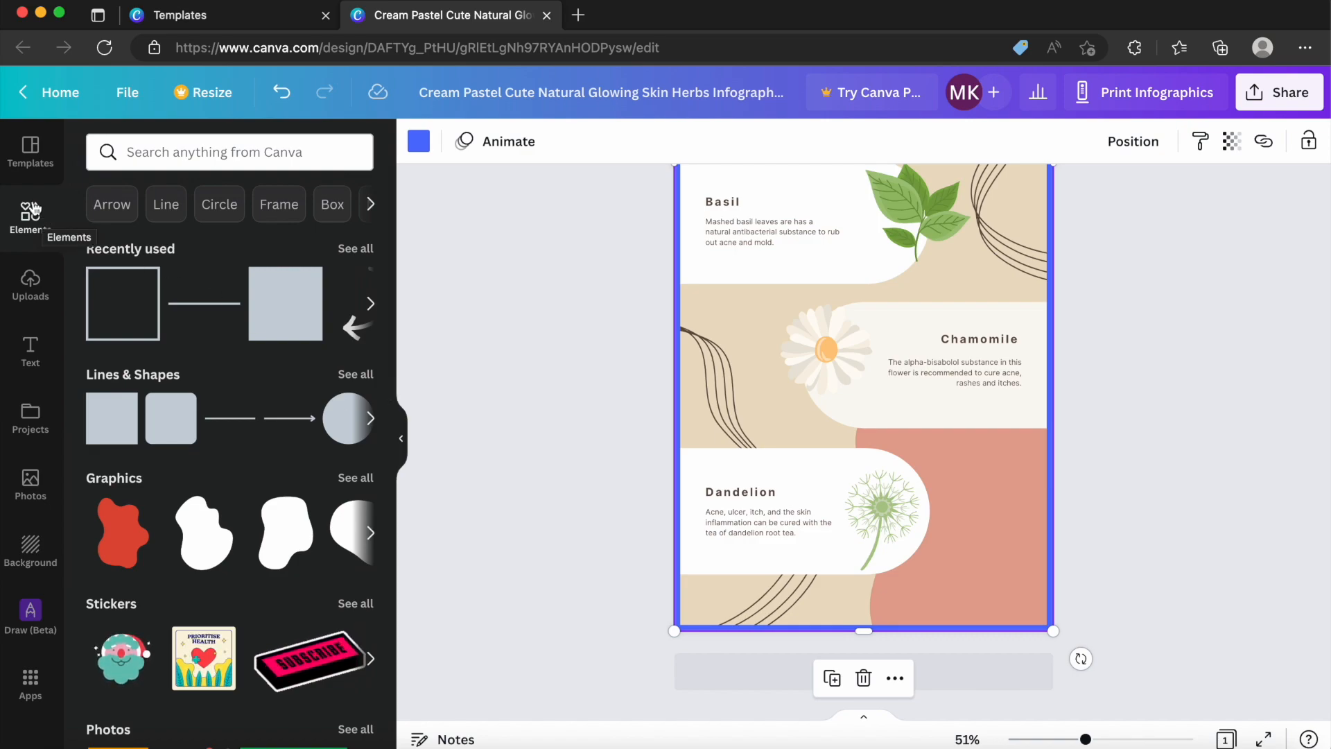
{"action": "scroll", "coordinate": [730, 368], "scroll_direction": "up", "scroll_amount": 8}
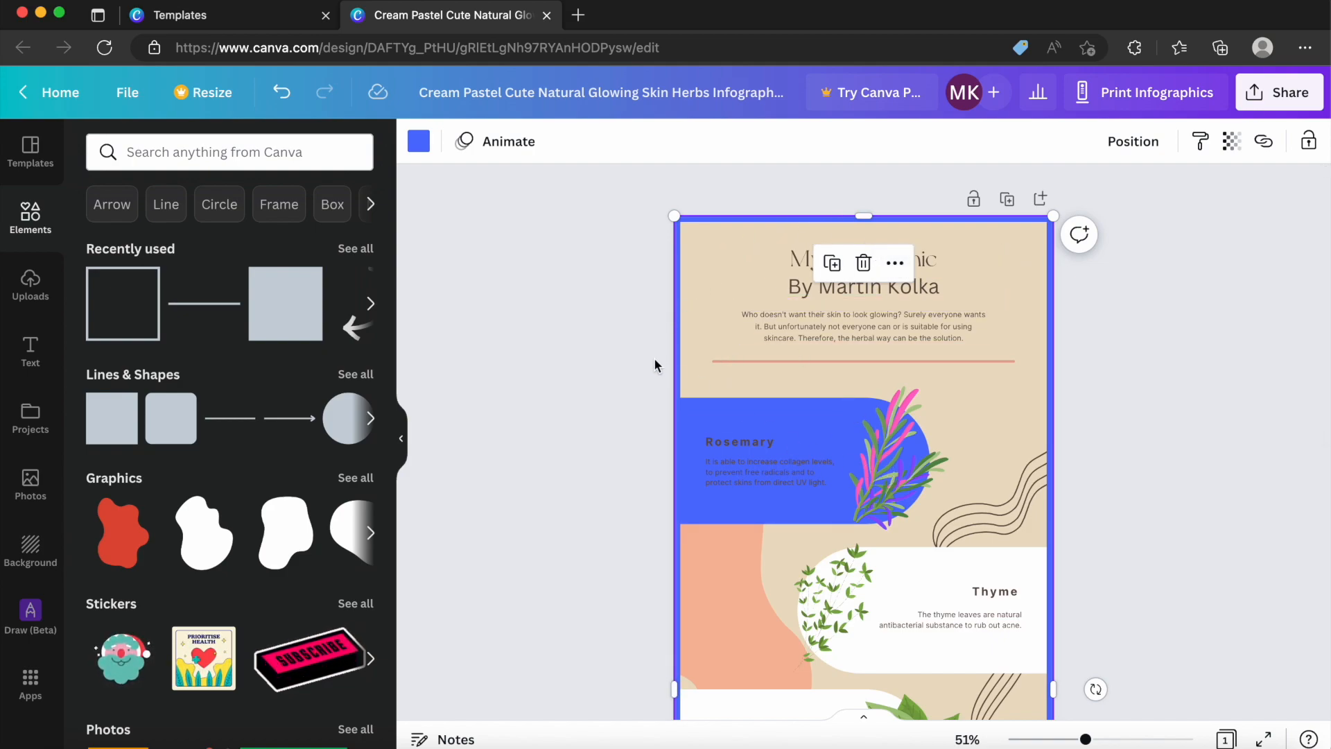
{"action": "left_click", "coordinate": [805, 293]}
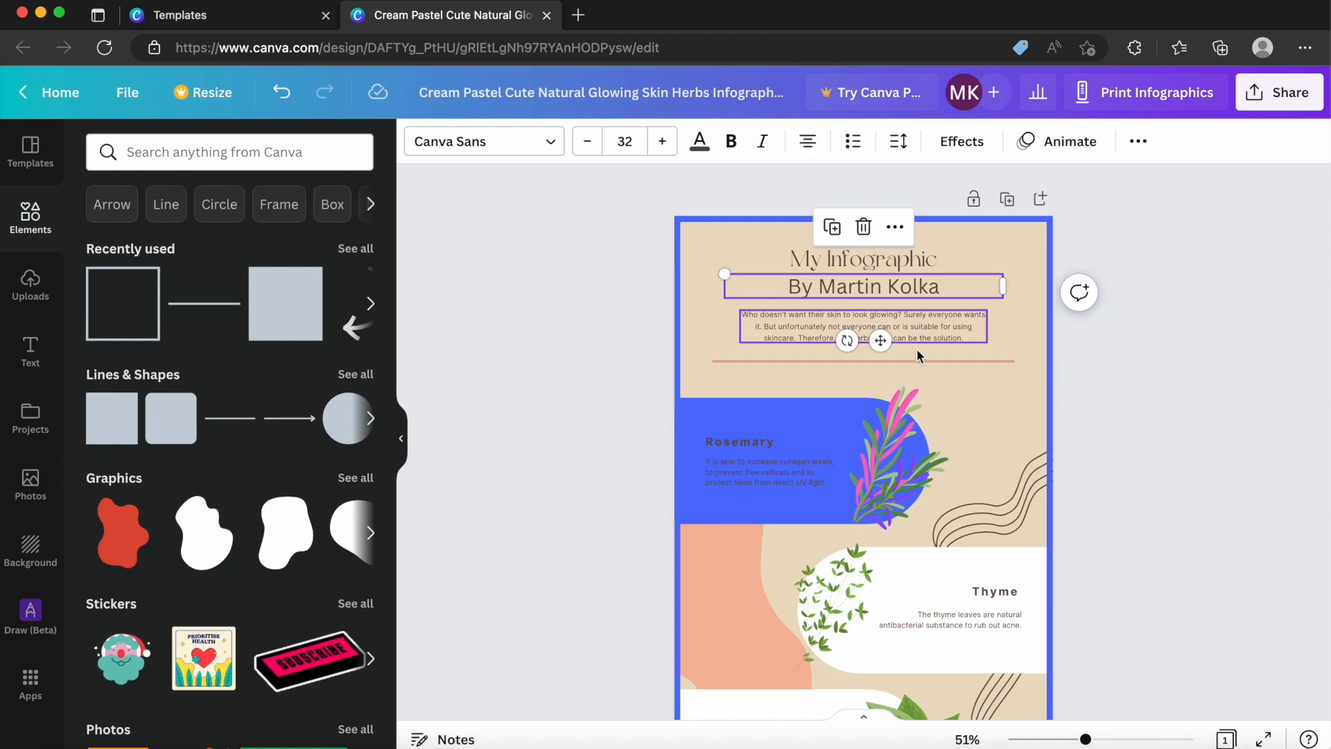
{"action": "left_click", "coordinate": [954, 376]}
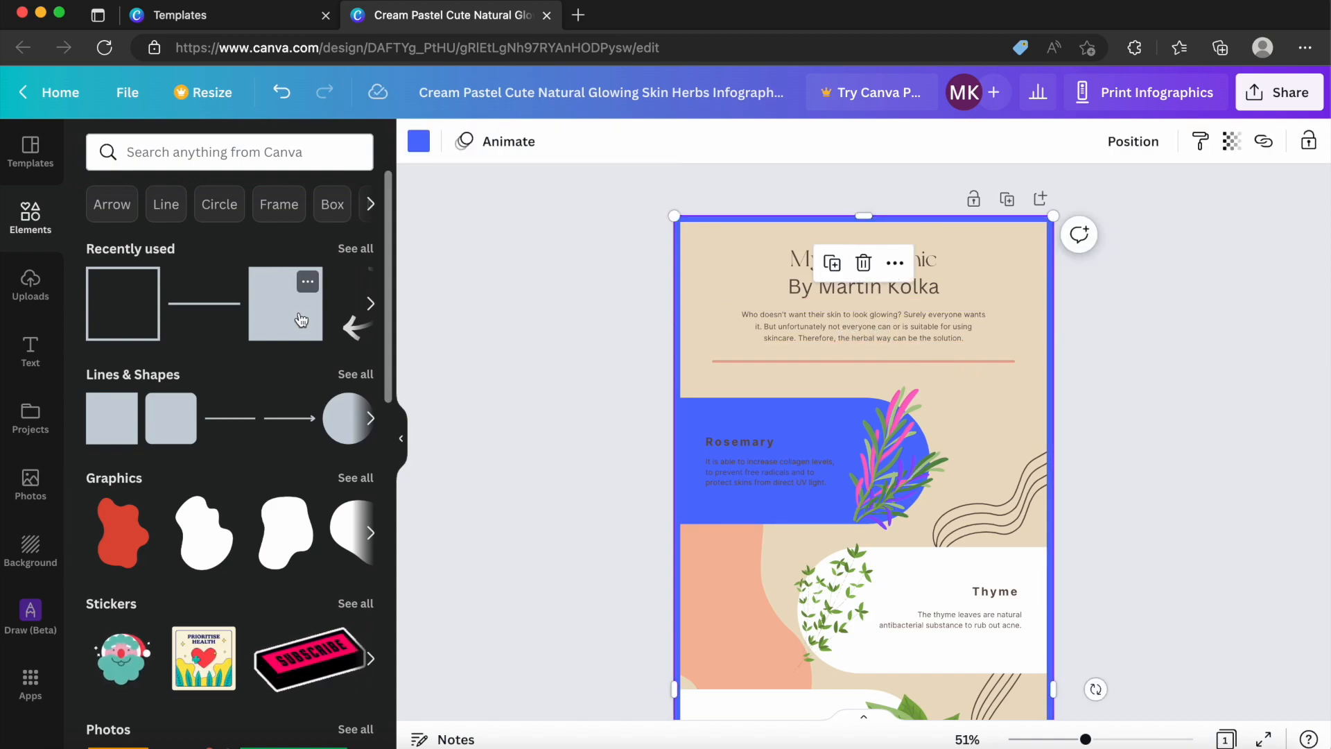
Browse the ready-made font combinations in the text library.
{"action": "left_click", "coordinate": [30, 357]}
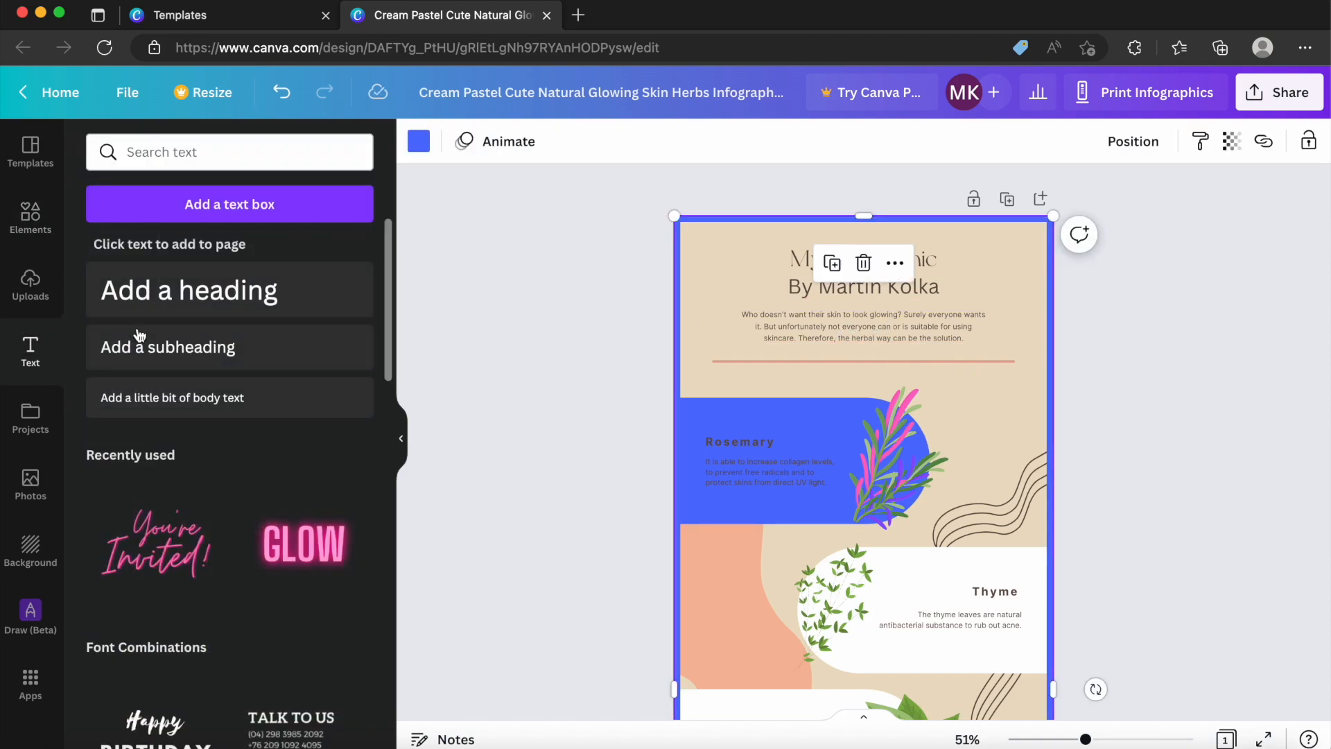
{"action": "scroll", "coordinate": [222, 506], "scroll_direction": "down", "scroll_amount": 3}
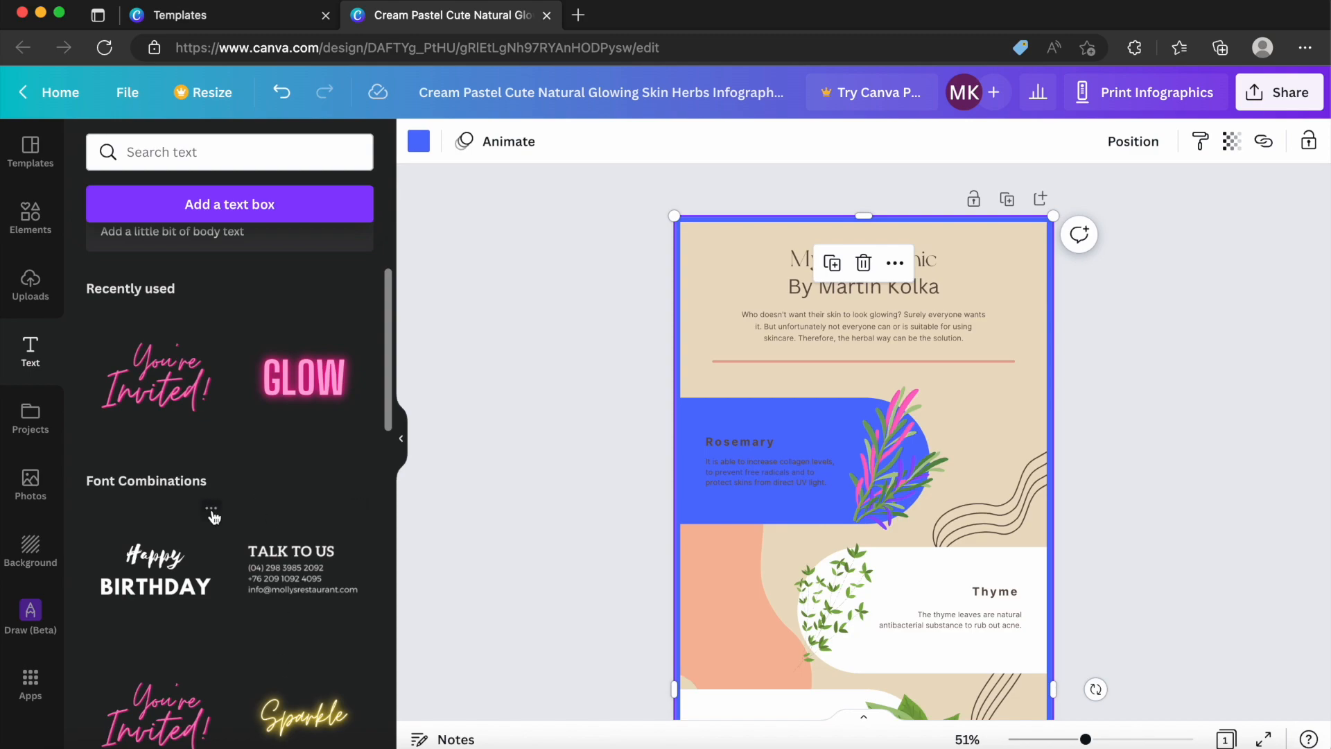
{"action": "scroll", "coordinate": [214, 517], "scroll_direction": "down", "scroll_amount": 3}
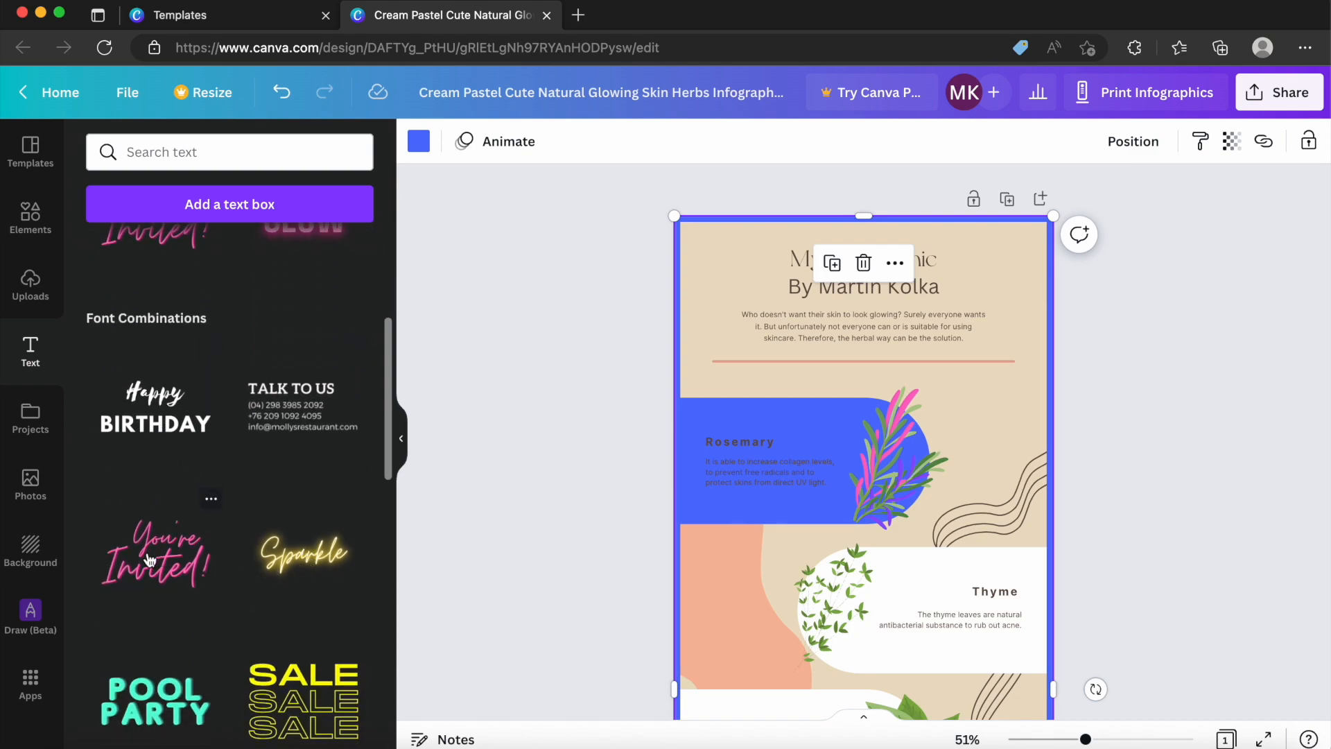
{"action": "scroll", "coordinate": [149, 559], "scroll_direction": "down", "scroll_amount": 2}
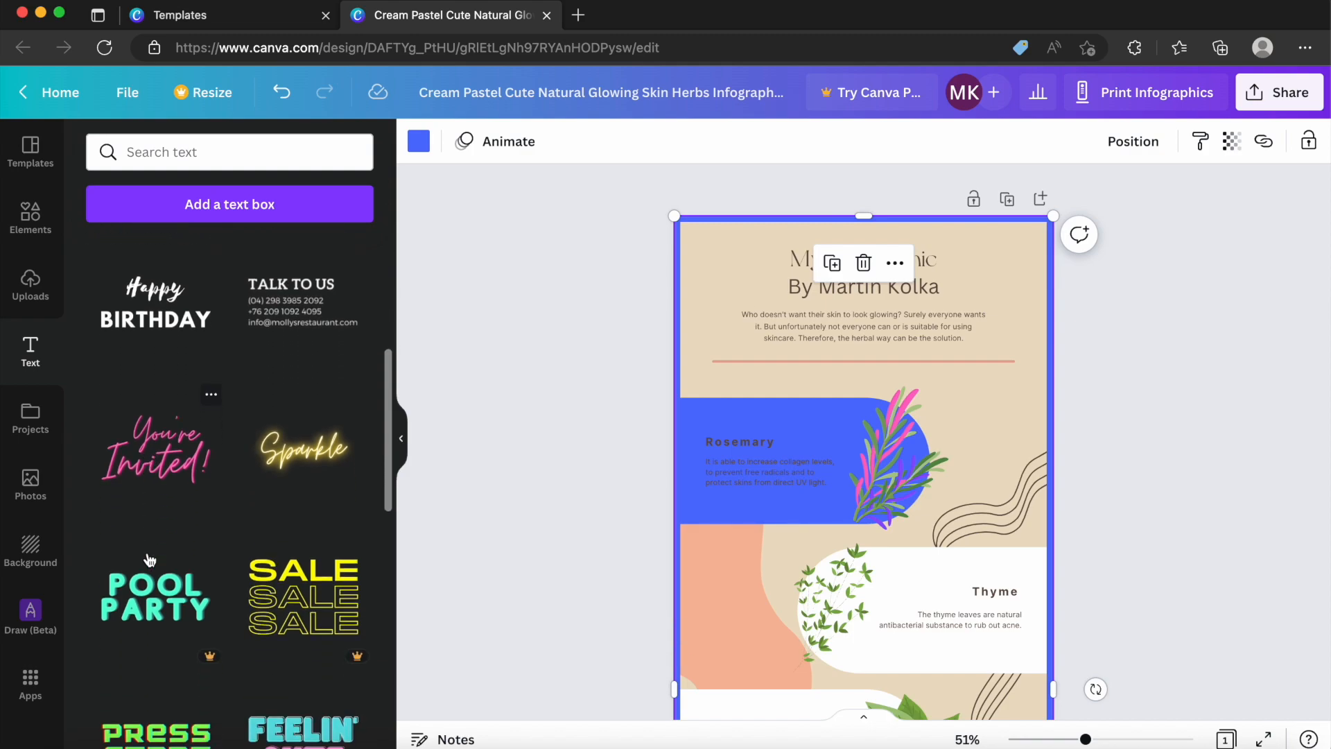
{"action": "scroll", "coordinate": [150, 560], "scroll_direction": "up", "scroll_amount": 1}
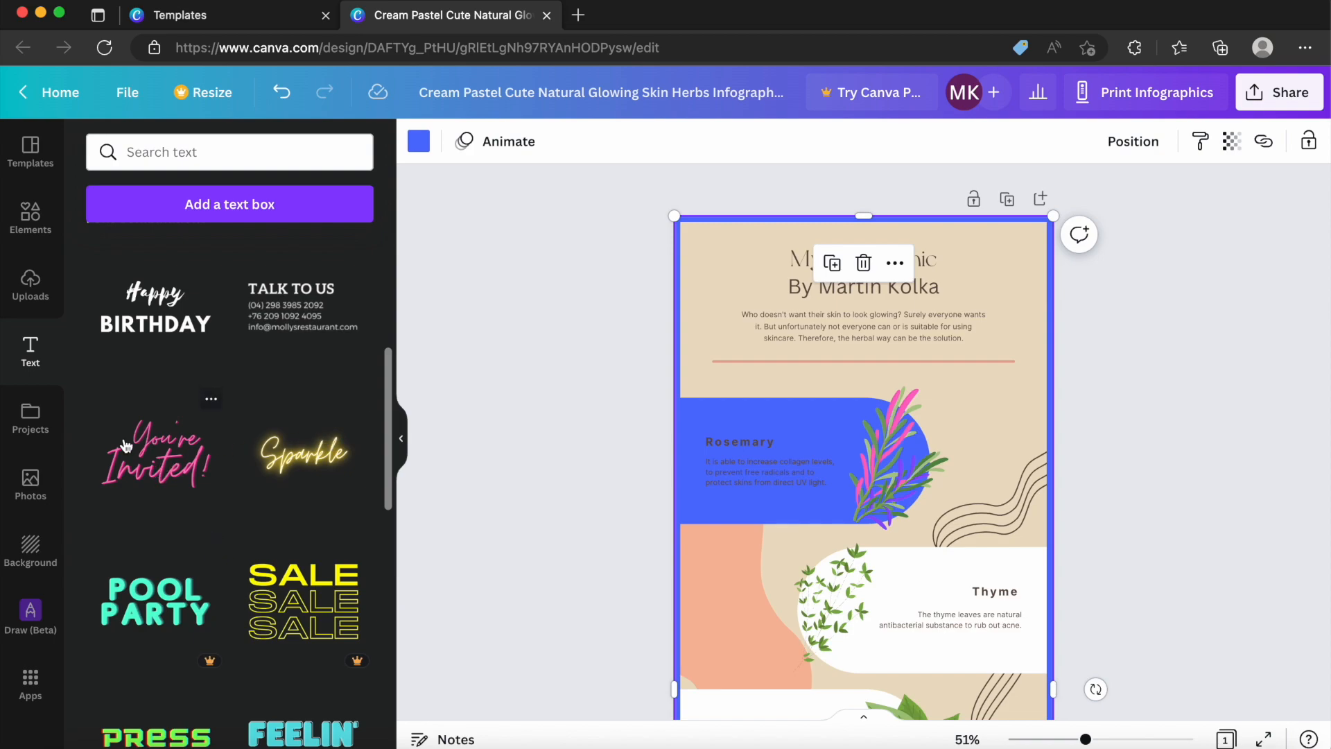
{"action": "scroll", "coordinate": [126, 446], "scroll_direction": "down", "scroll_amount": 3}
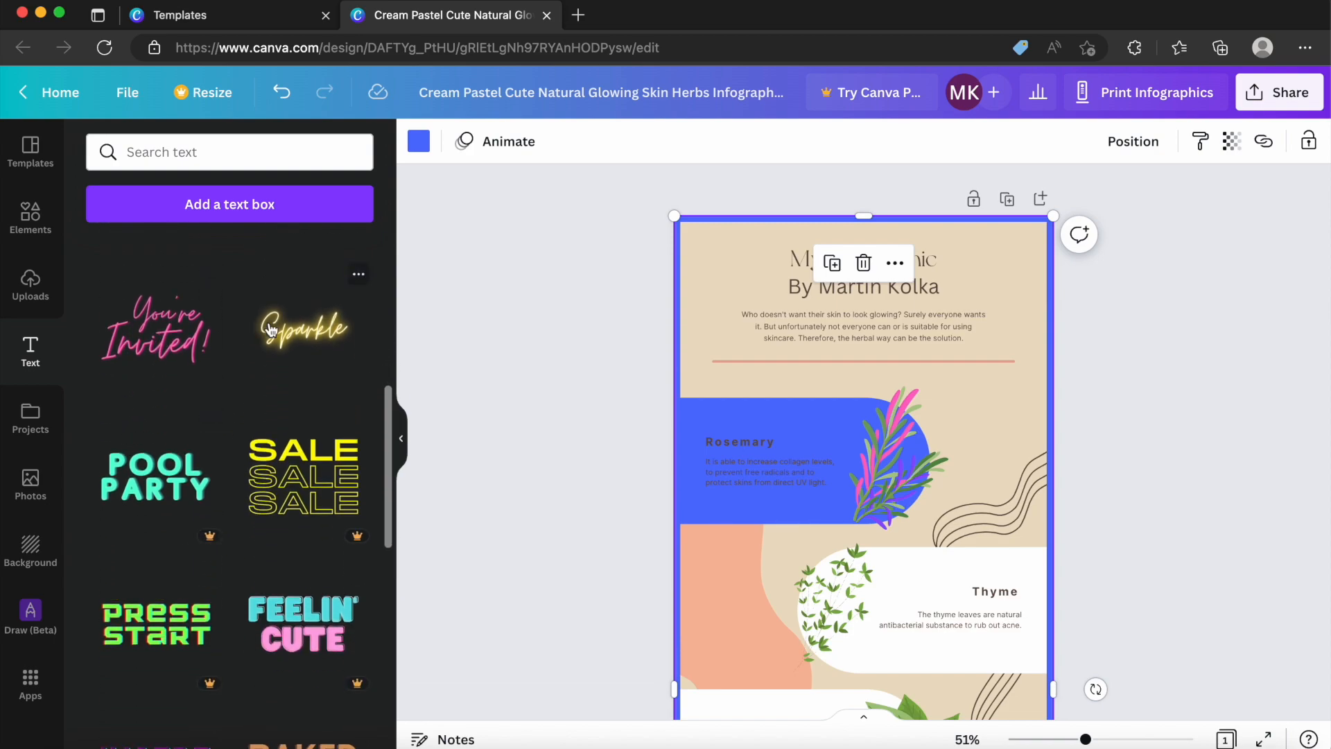
{"action": "scroll", "coordinate": [173, 510], "scroll_direction": "down", "scroll_amount": 1}
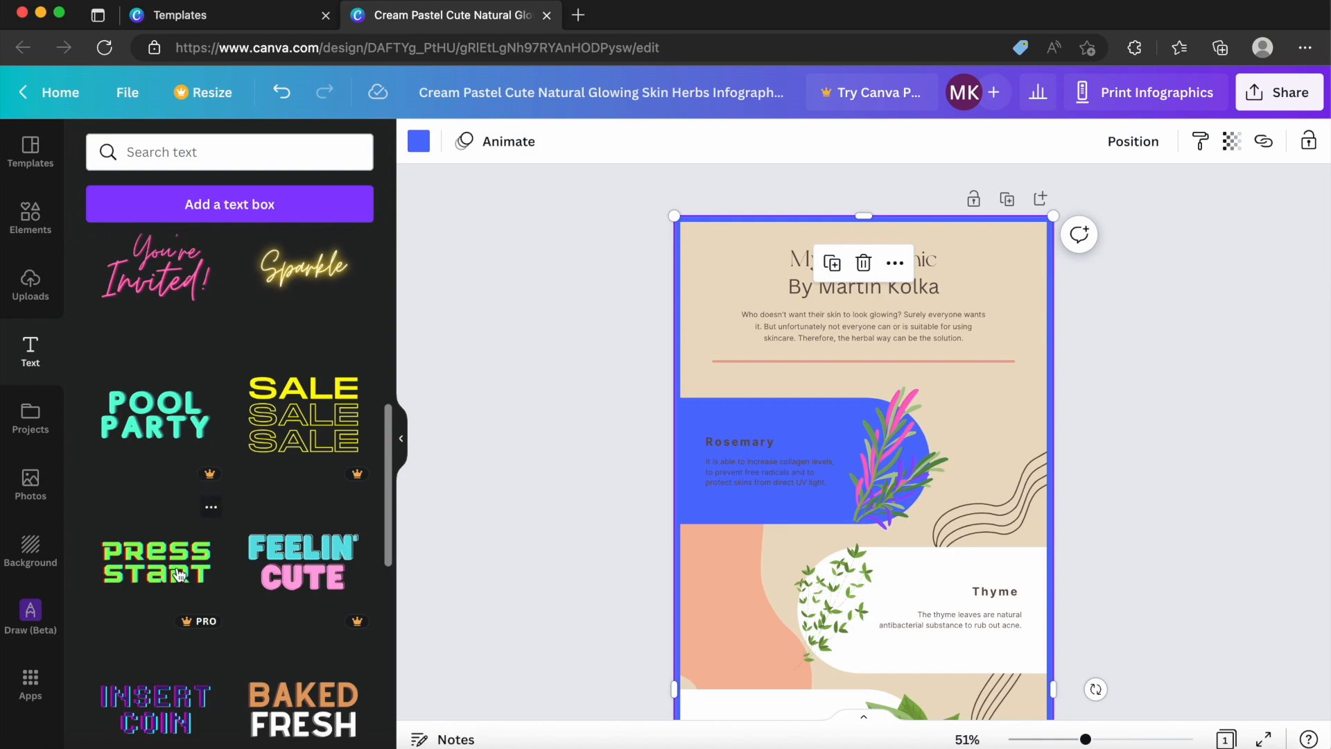
{"action": "scroll", "coordinate": [179, 555], "scroll_direction": "down", "scroll_amount": 4}
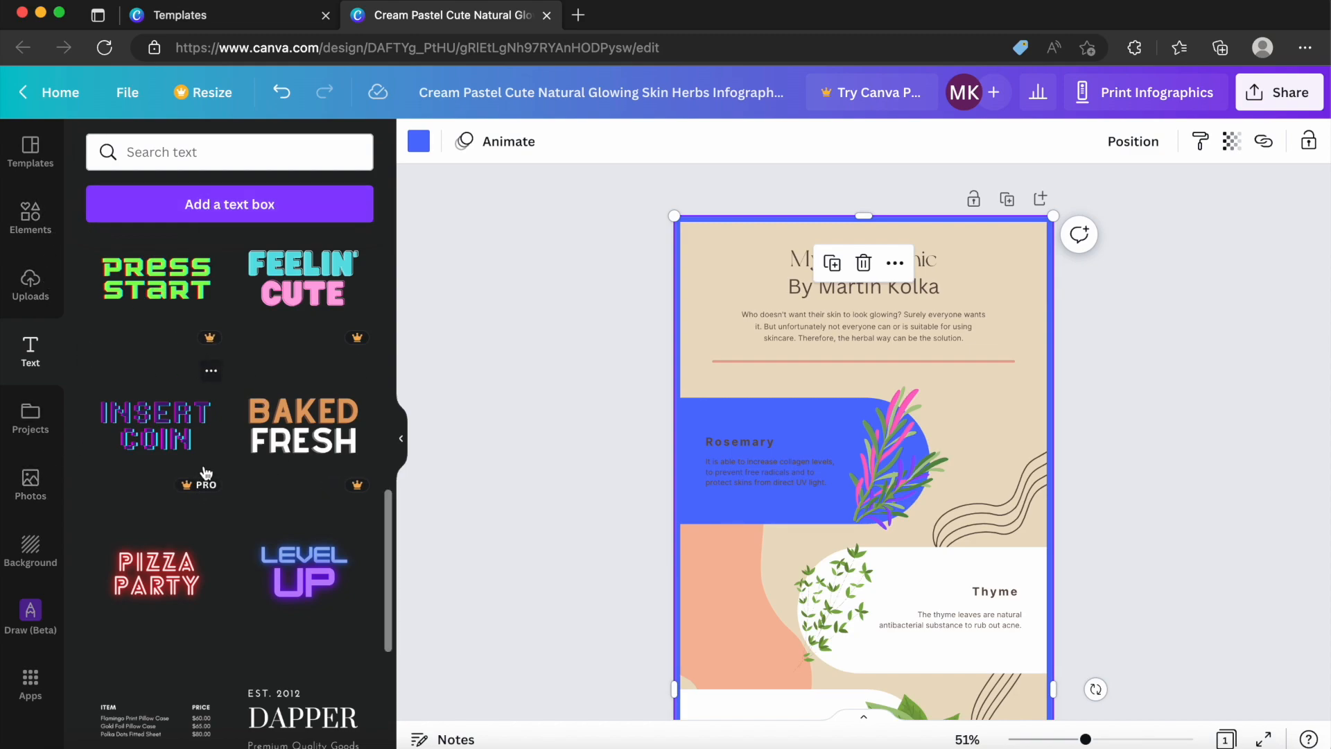
Add the Sparkle font combination over the intro area and replace its wording with the author's surname.
{"action": "scroll", "coordinate": [281, 440], "scroll_direction": "up", "scroll_amount": 5}
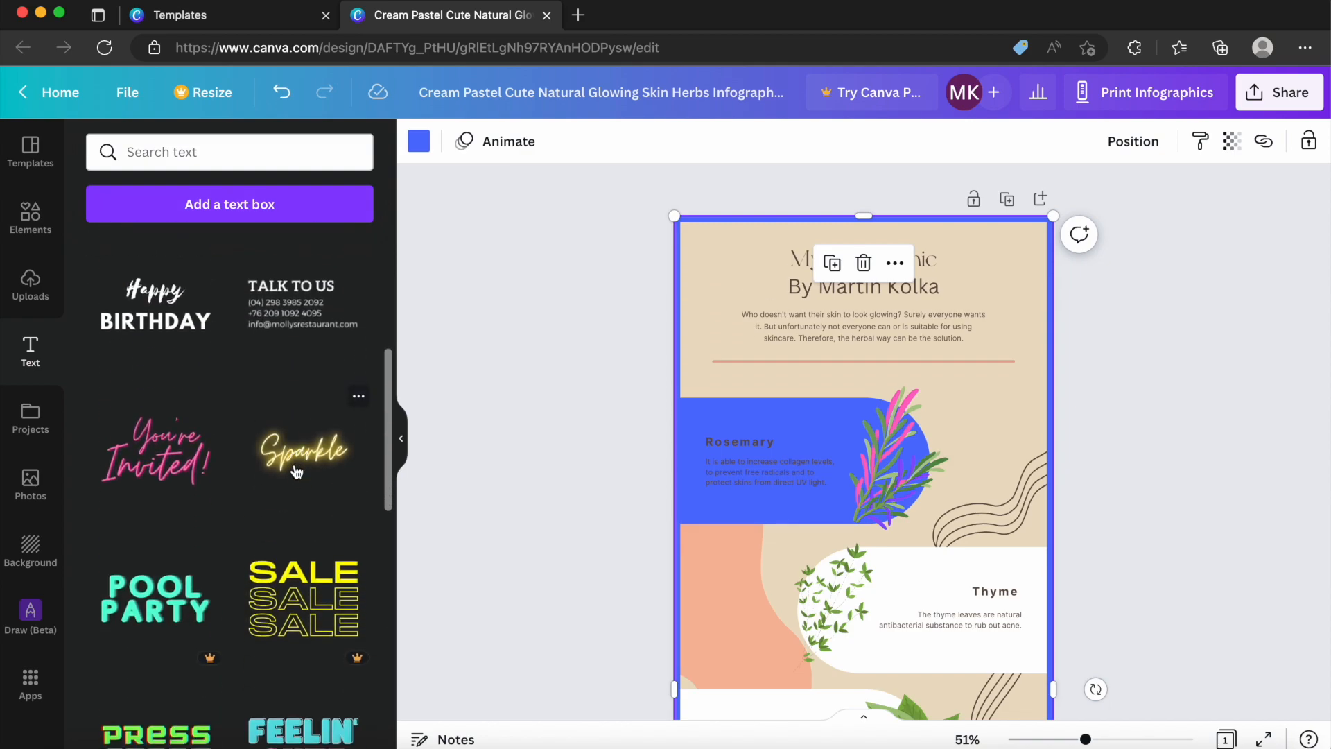
{"action": "left_click", "coordinate": [300, 456]}
{"action": "left_click_drag", "start_coordinate": [879, 680], "coordinate": [878, 364]}
{"action": "double_click", "coordinate": [878, 358]}
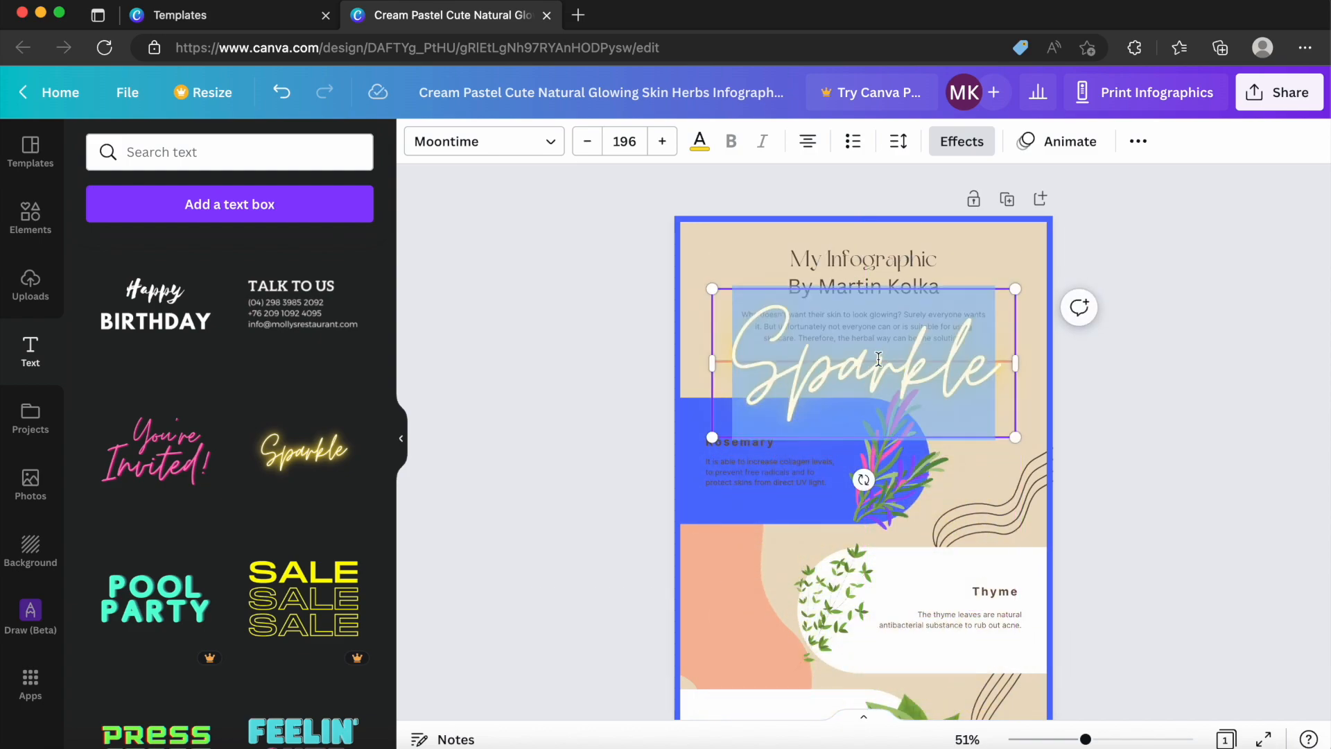
{"action": "type", "text": "Kolka"}
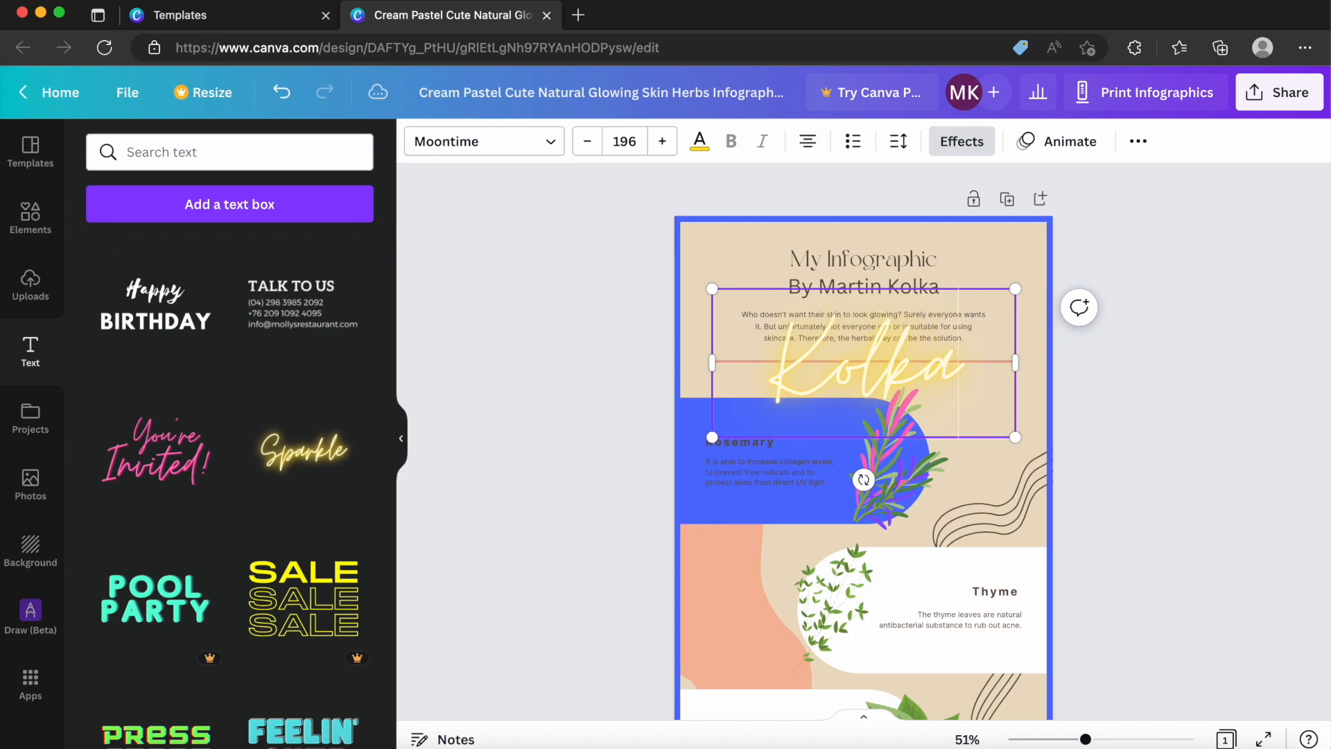
Delete the author line under the title, move the glowing surname text into its place and deselect it.
{"action": "left_click", "coordinate": [907, 284]}
{"action": "key", "text": "Delete"}
{"action": "left_click_drag", "start_coordinate": [892, 349], "coordinate": [889, 276]}
{"action": "left_click", "coordinate": [566, 270]}
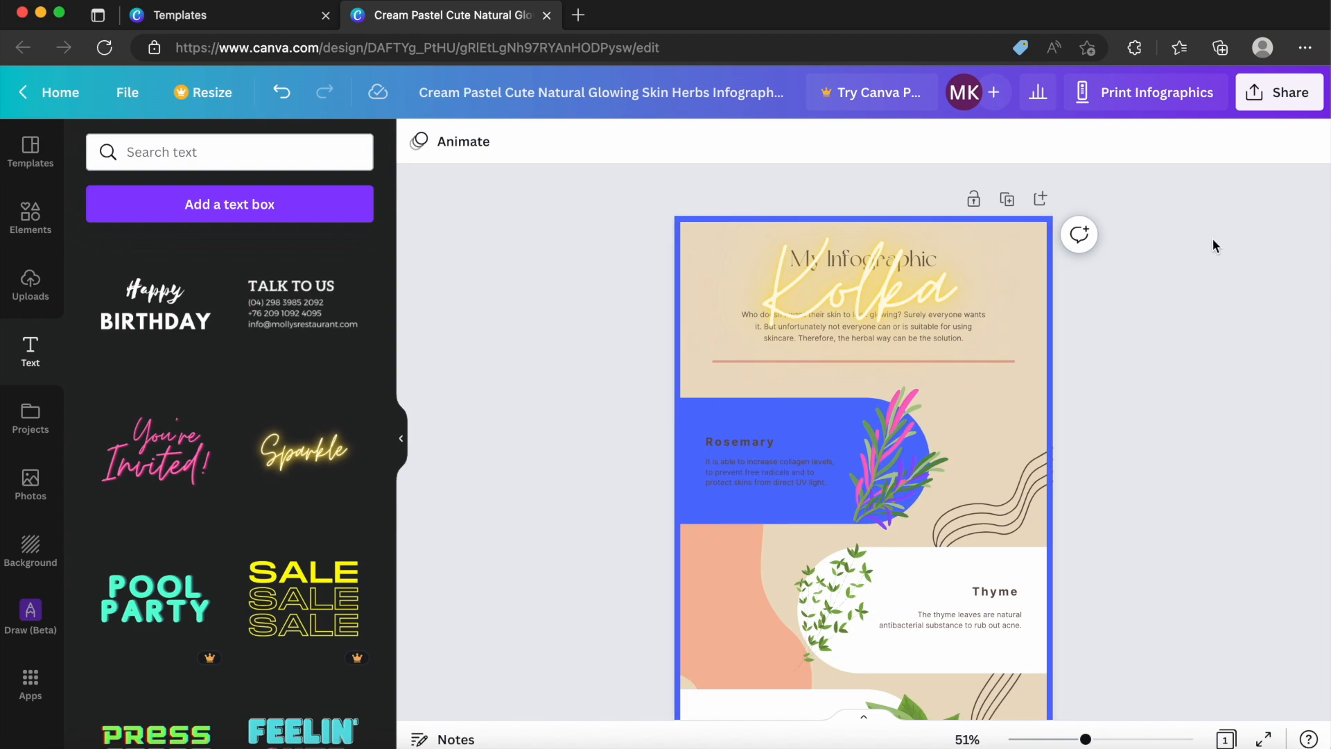
Download the finished infographic as a PNG file and close the download panel.
{"action": "left_click", "coordinate": [1278, 97]}
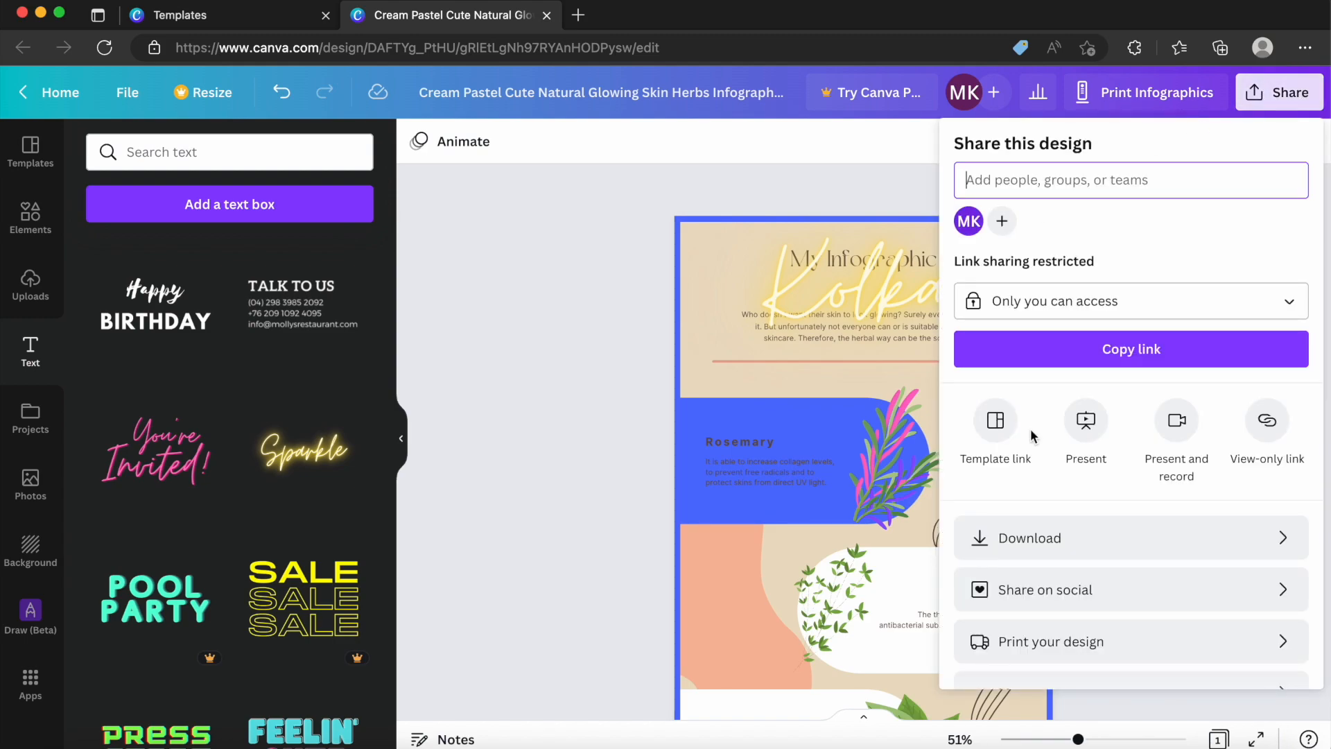
{"action": "left_click", "coordinate": [1040, 547]}
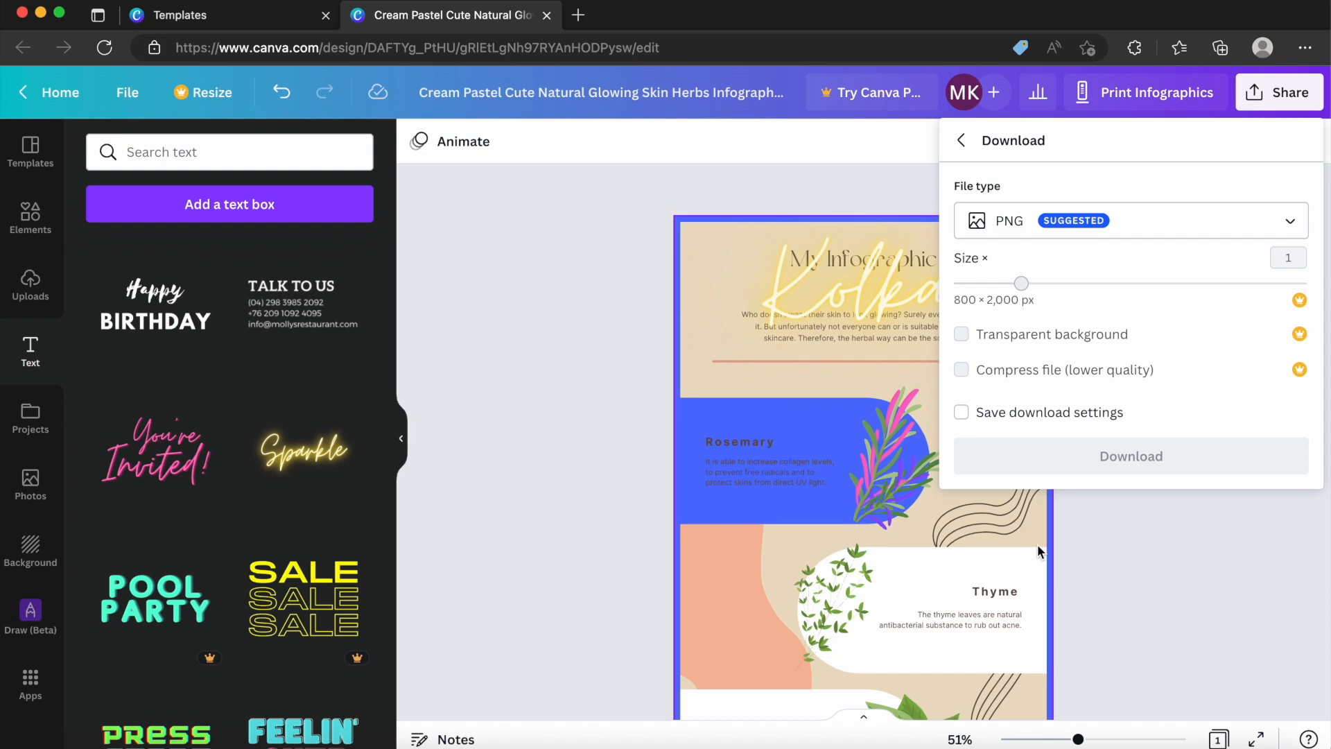
{"action": "left_click", "coordinate": [1148, 220]}
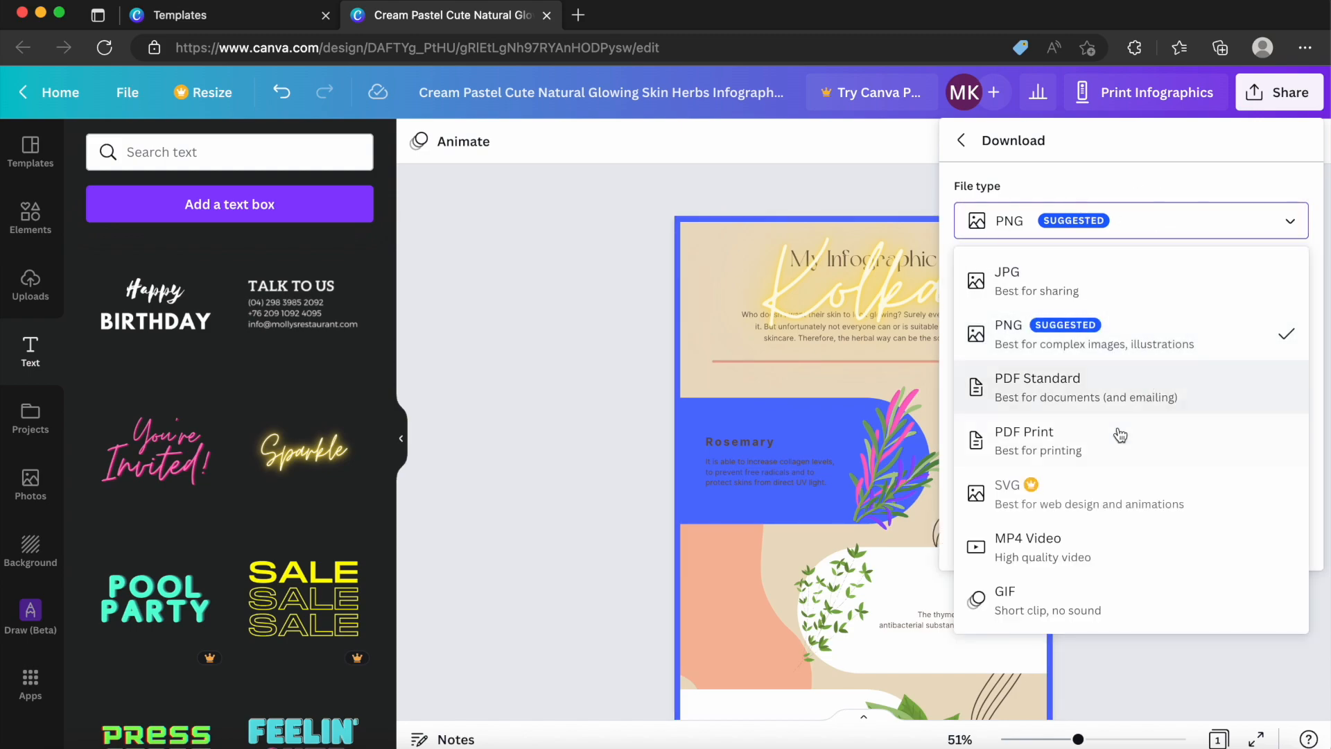
{"action": "left_click", "coordinate": [1091, 335]}
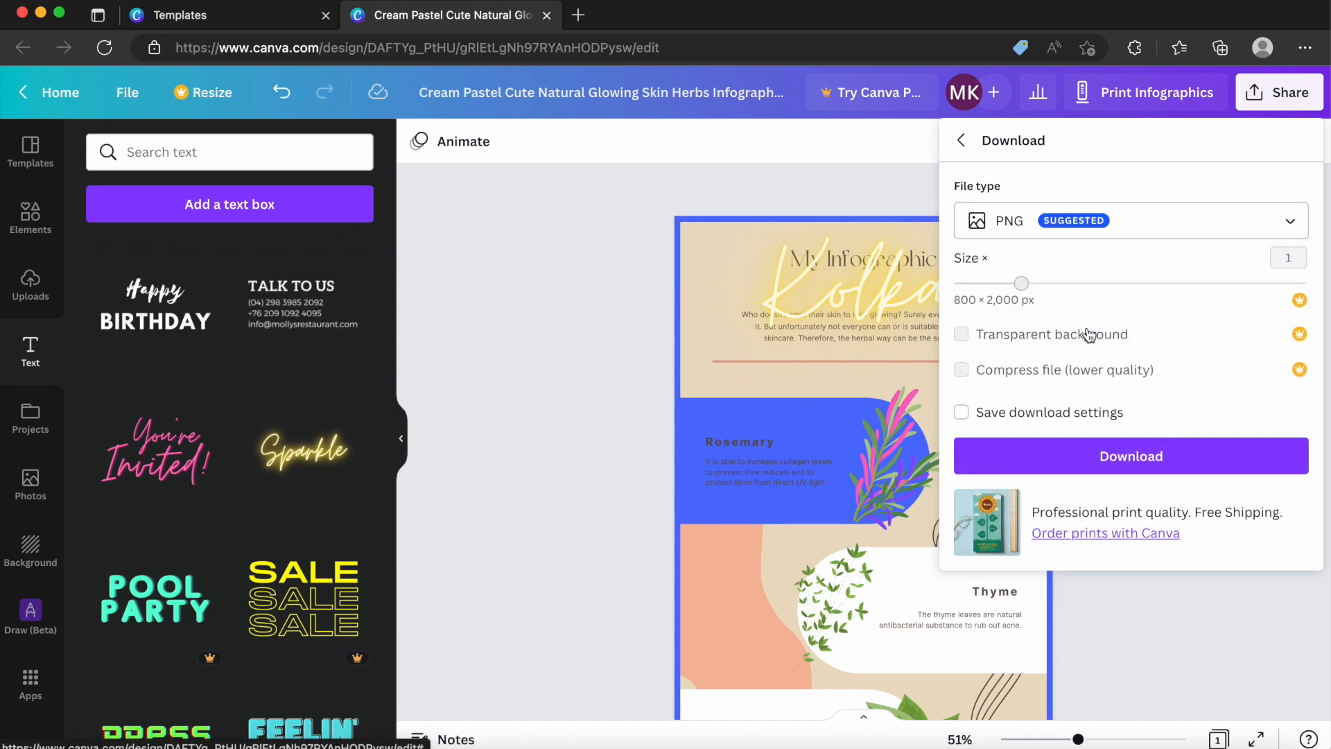
{"action": "left_click", "coordinate": [1129, 454]}
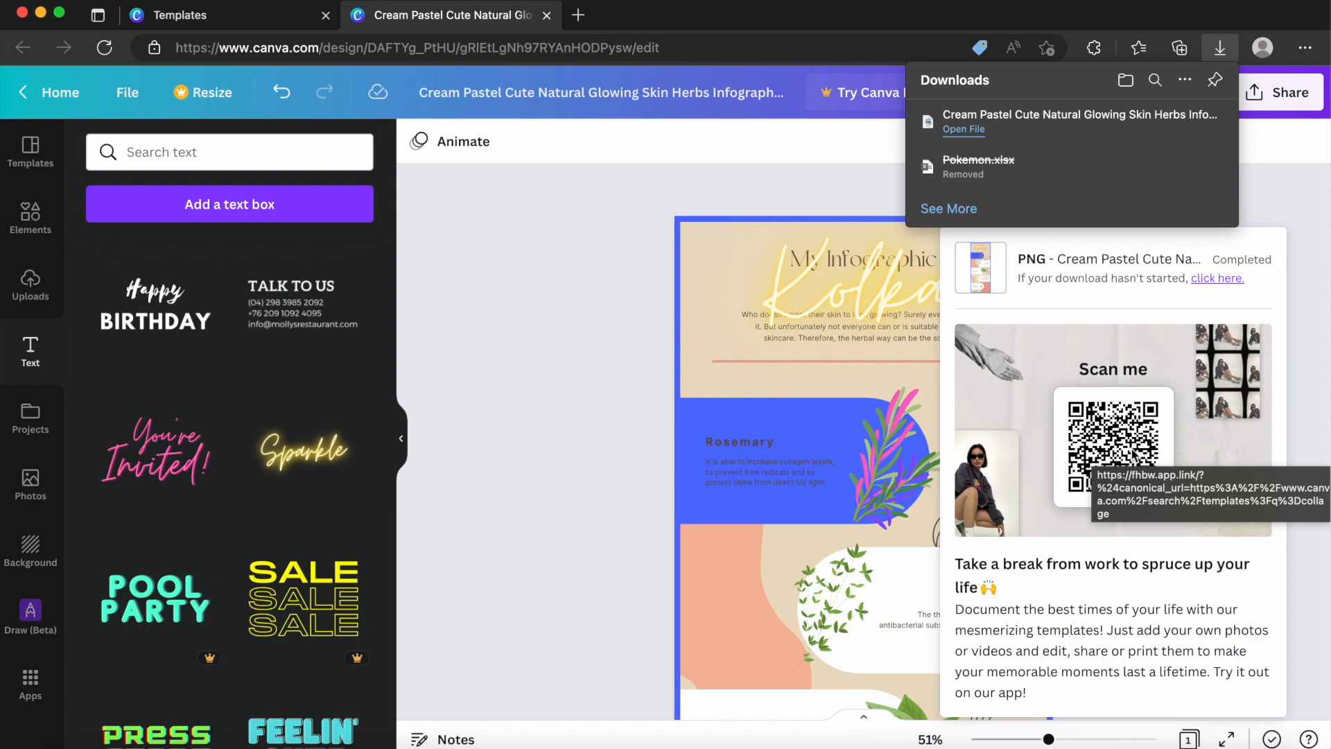
{"action": "left_click", "coordinate": [725, 182]}
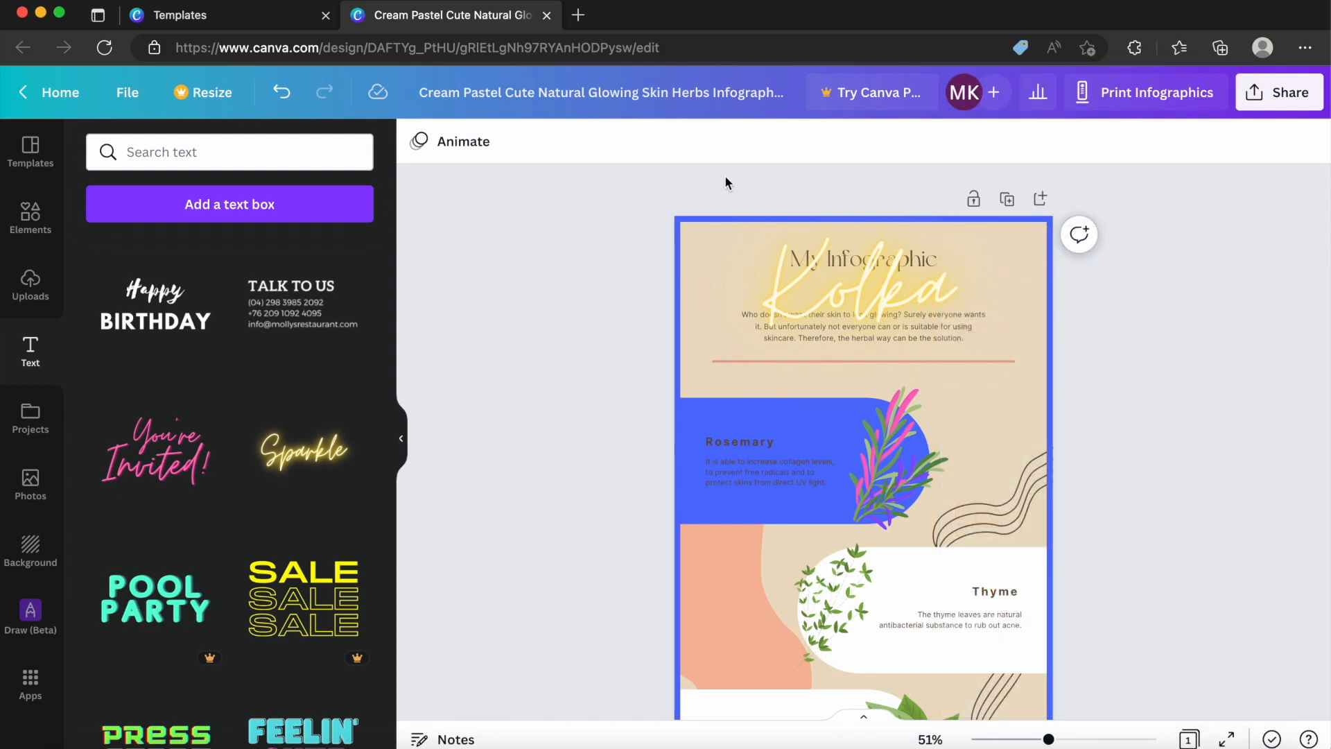